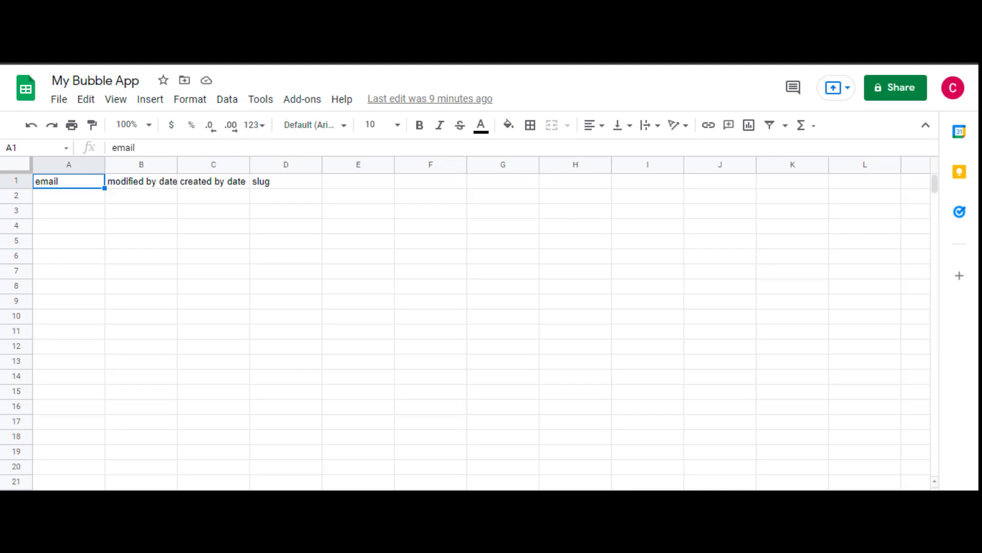
# In the My Bubble App Google Sheet, add the headers first name, last name and profile picture in cells E1 to G1.
pyautogui.hotkey('ctrl', 'Tab')
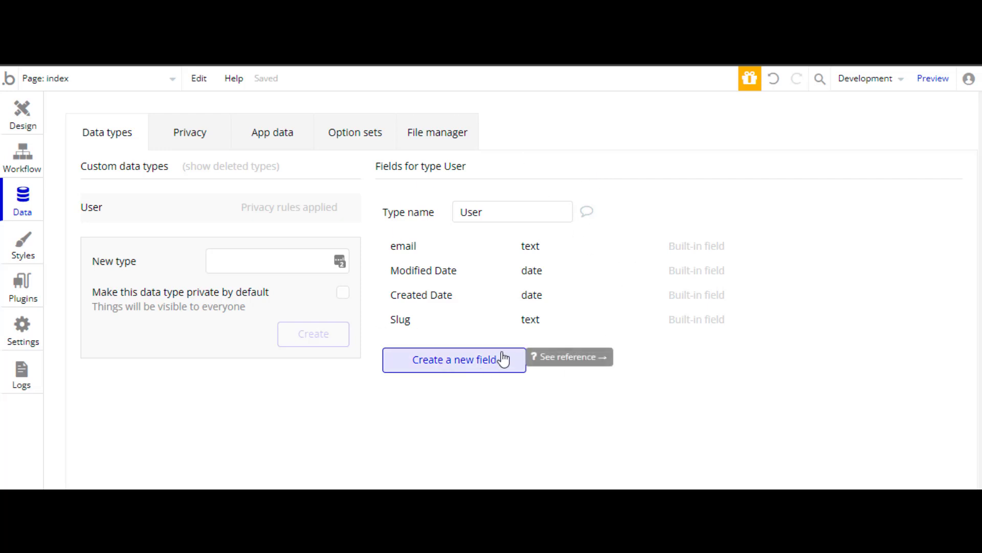
pyautogui.hotkey('ctrl', 'Tab')
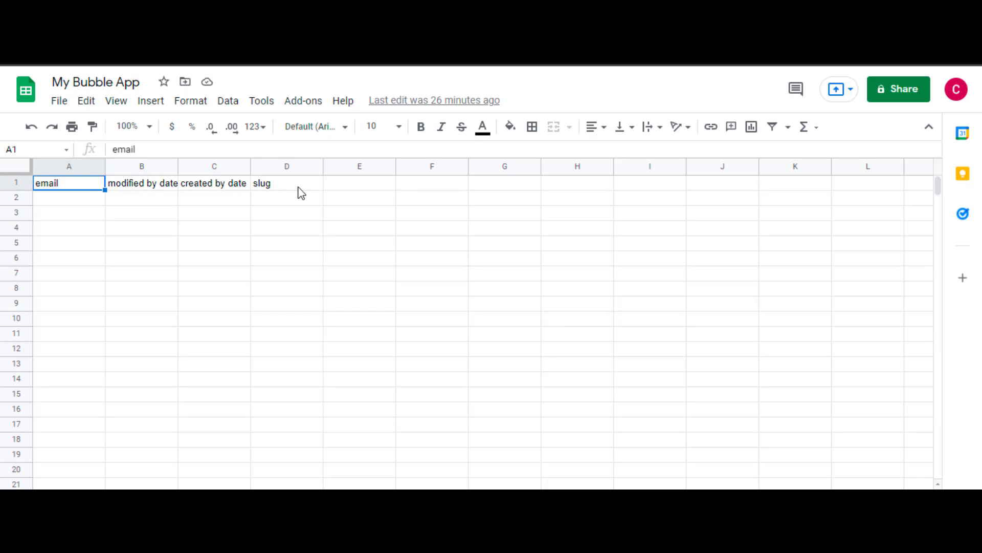
pyautogui.click(357, 194)
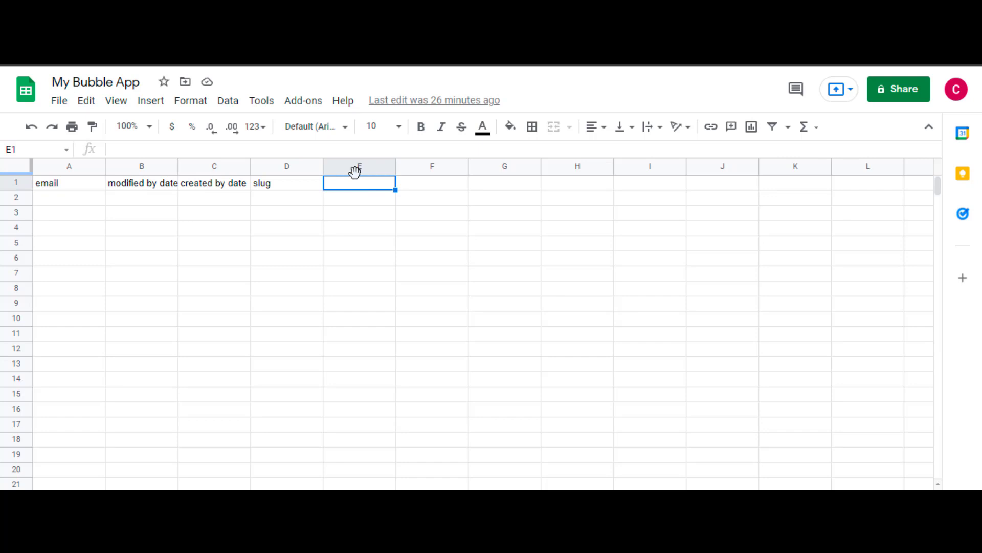
pyautogui.write('first nae')
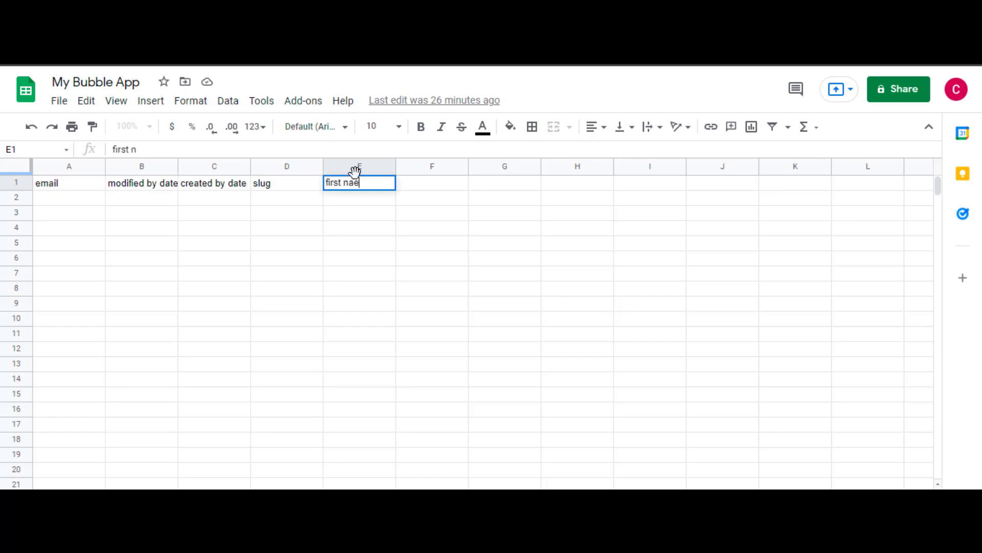
pyautogui.press('BackSpace')
pyautogui.write('me')
pyautogui.click(430, 184)
pyautogui.write('last name')
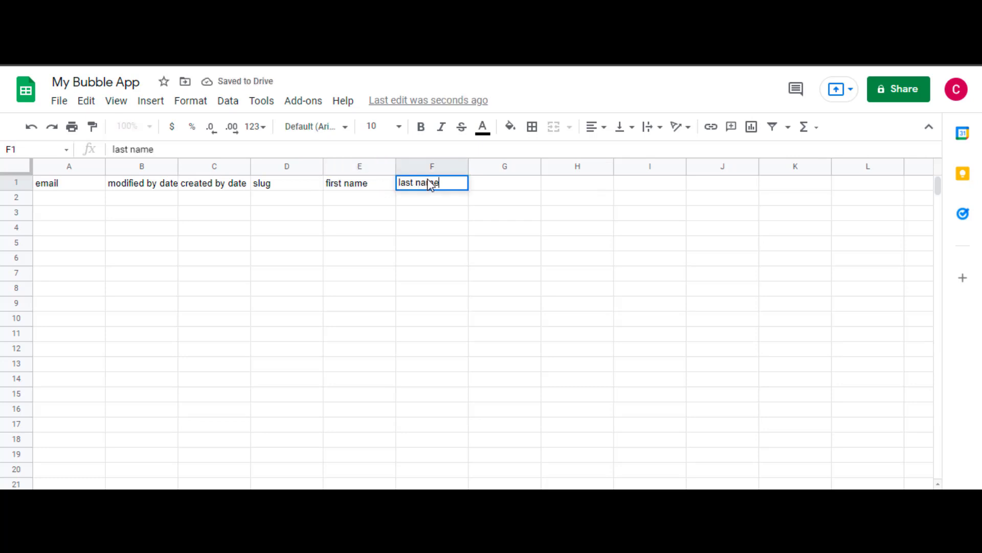
pyautogui.click(494, 184)
pyautogui.write('profi')
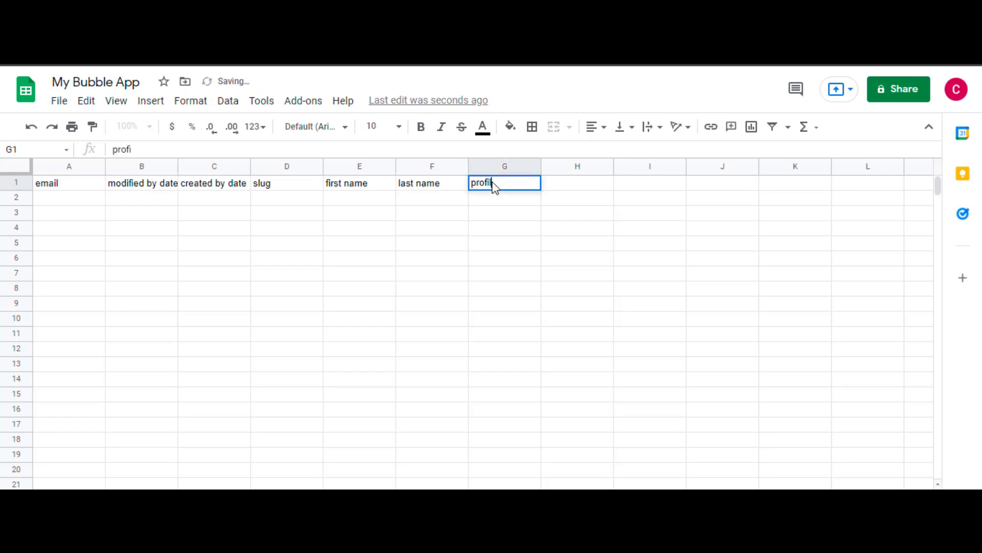
pyautogui.write('le picture')
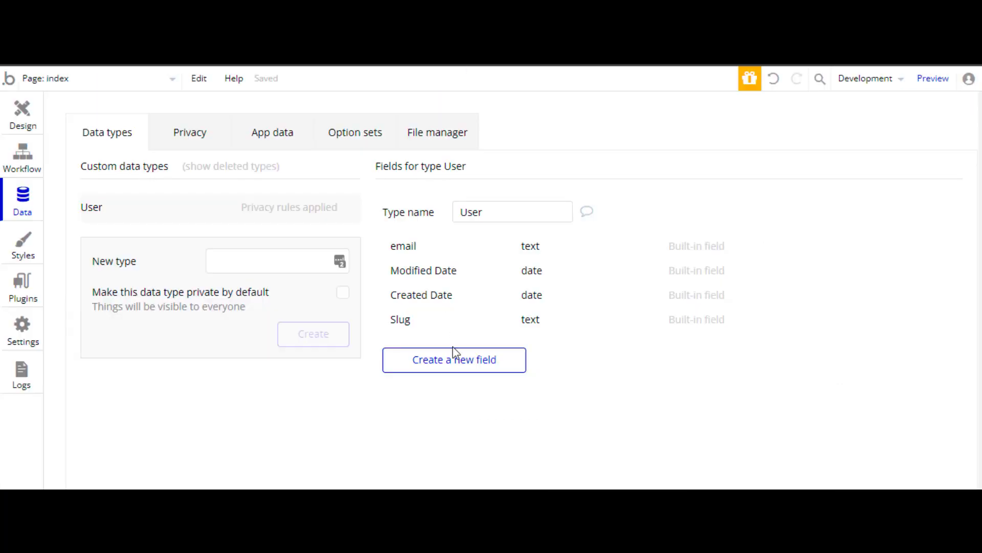
# In the Bubble editor, create a text field named First Name on the User data type.
pyautogui.click(454, 356)
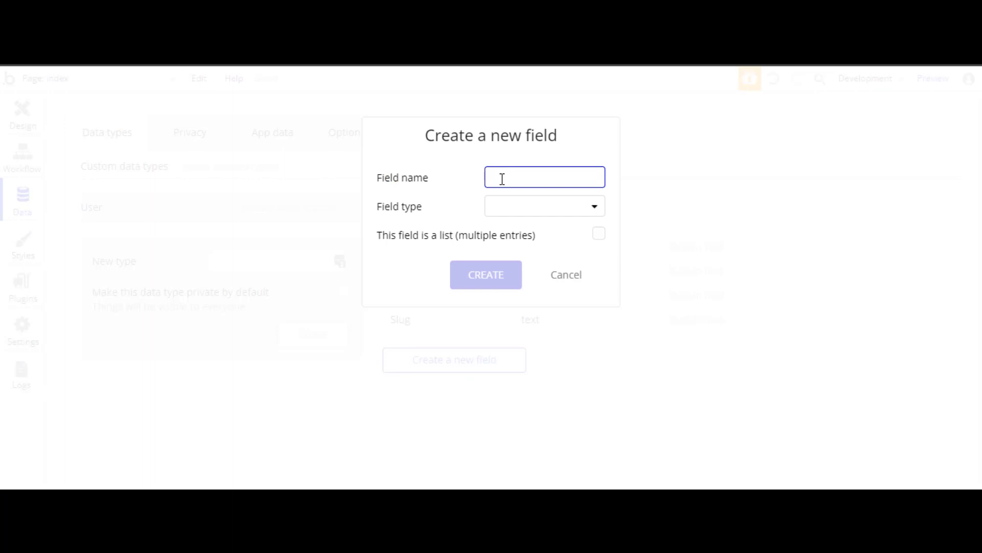
pyautogui.write('First Name')
pyautogui.click(518, 211)
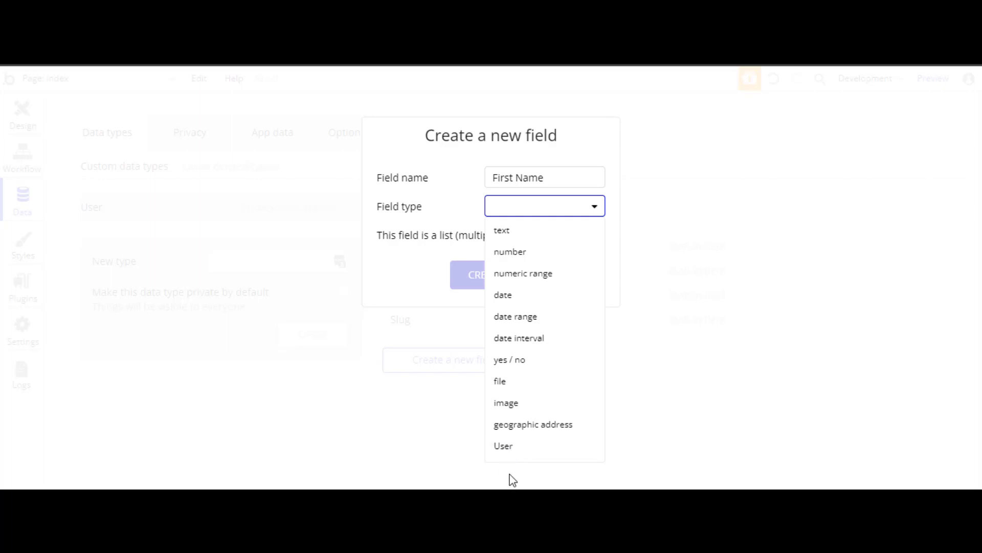
pyautogui.click(522, 235)
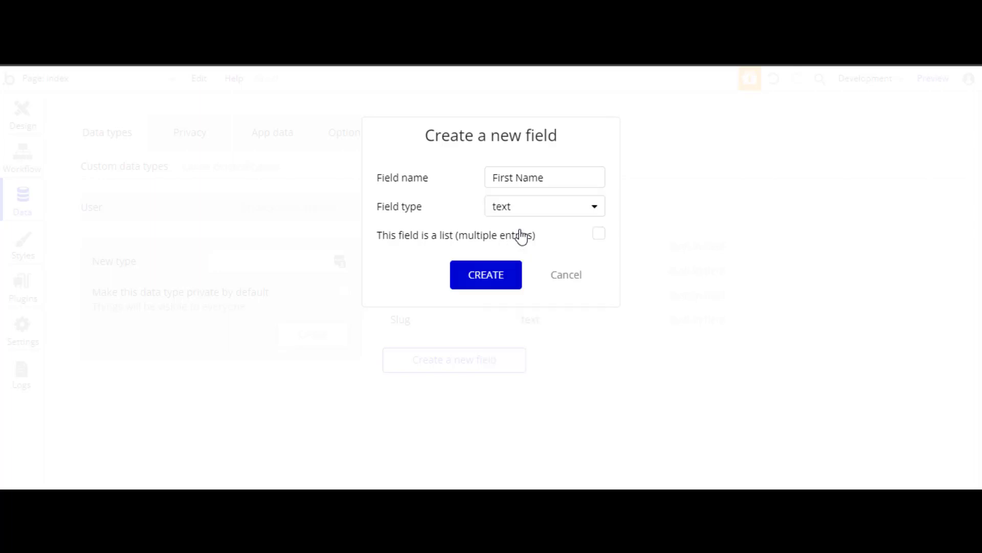
pyautogui.click(495, 274)
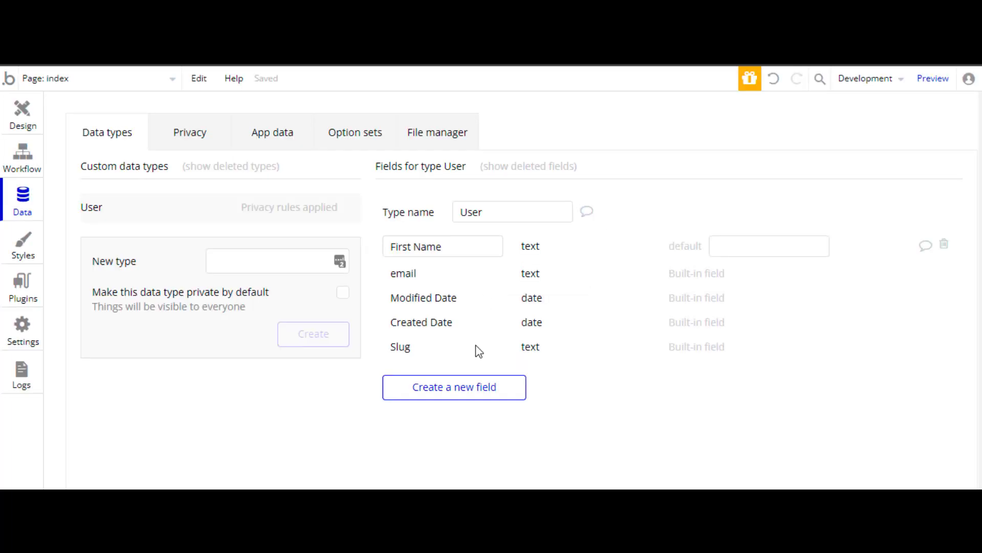
# Create a text field named Last Name on the User data type.
pyautogui.click(479, 392)
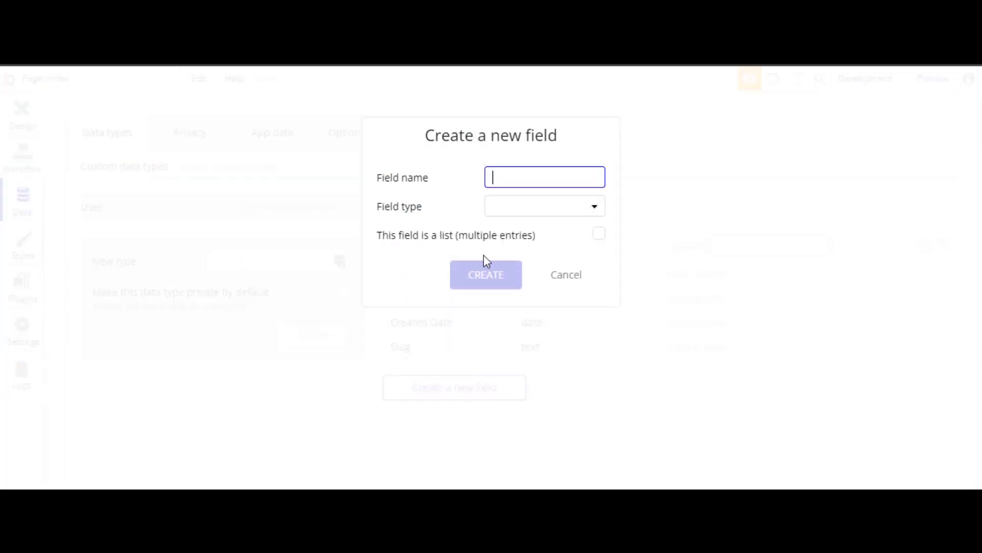
pyautogui.write('Last Name')
pyautogui.click(558, 213)
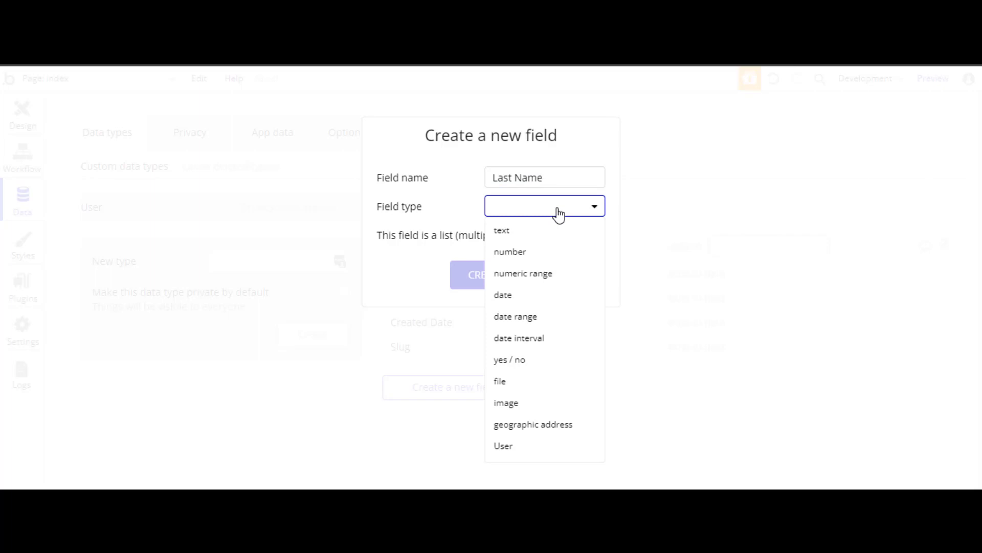
pyautogui.click(541, 231)
pyautogui.click(501, 276)
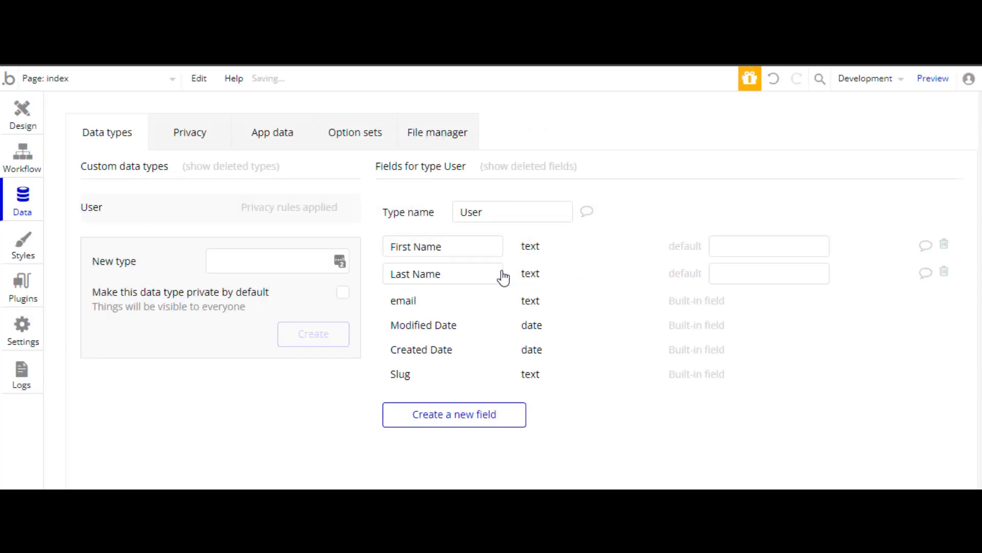
# Create an image field named Profile Picture on the User data type.
pyautogui.click(484, 414)
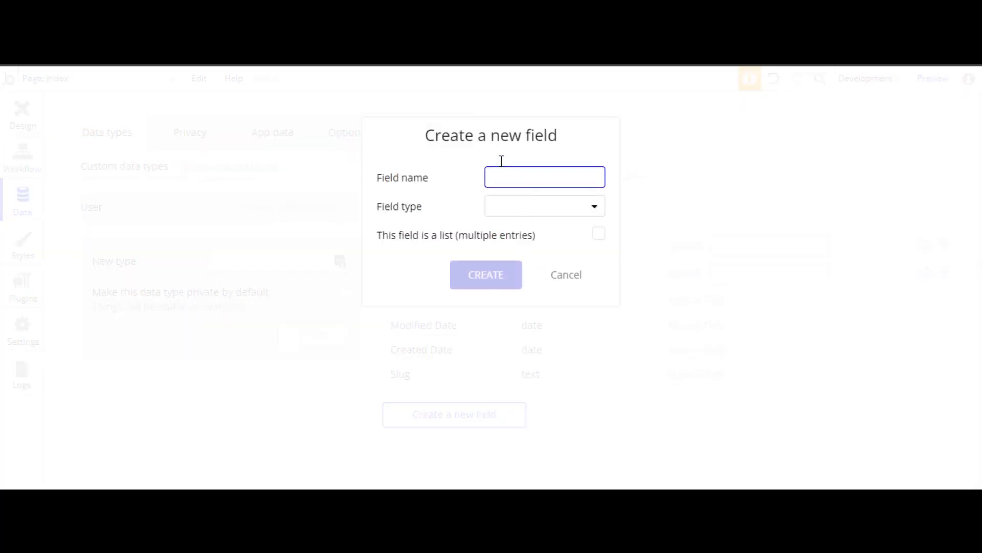
pyautogui.write('Profile Picture')
pyautogui.click(573, 214)
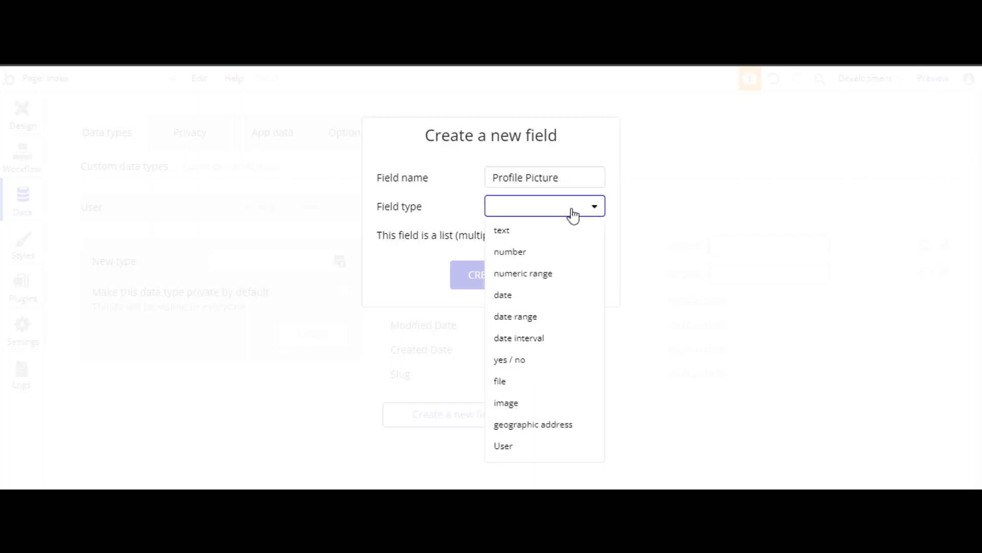
pyautogui.click(523, 407)
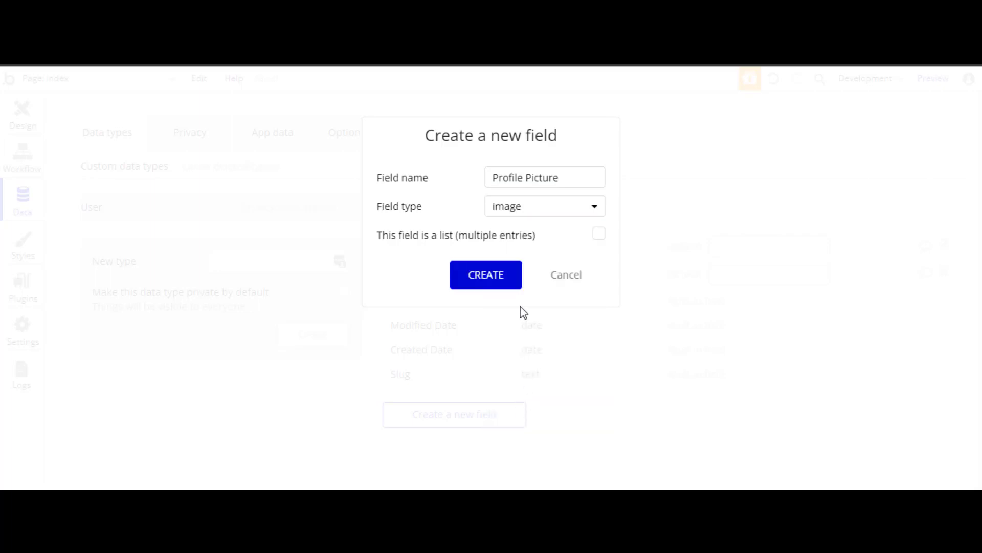
pyautogui.click(509, 278)
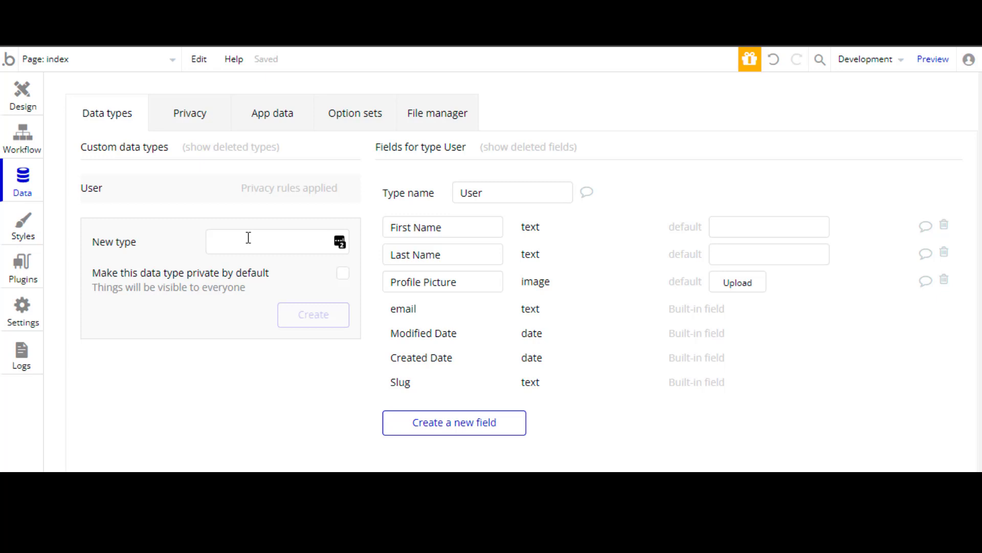
# Create a new custom data type named Favorite Food.
pyautogui.click(248, 238)
pyautogui.write('Favorite F')
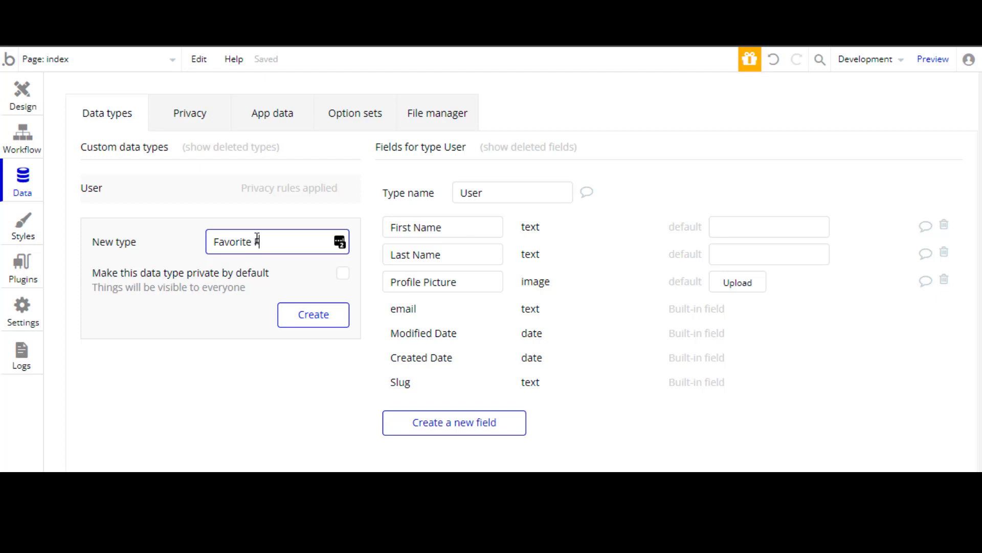
pyautogui.write('ood')
pyautogui.click(293, 315)
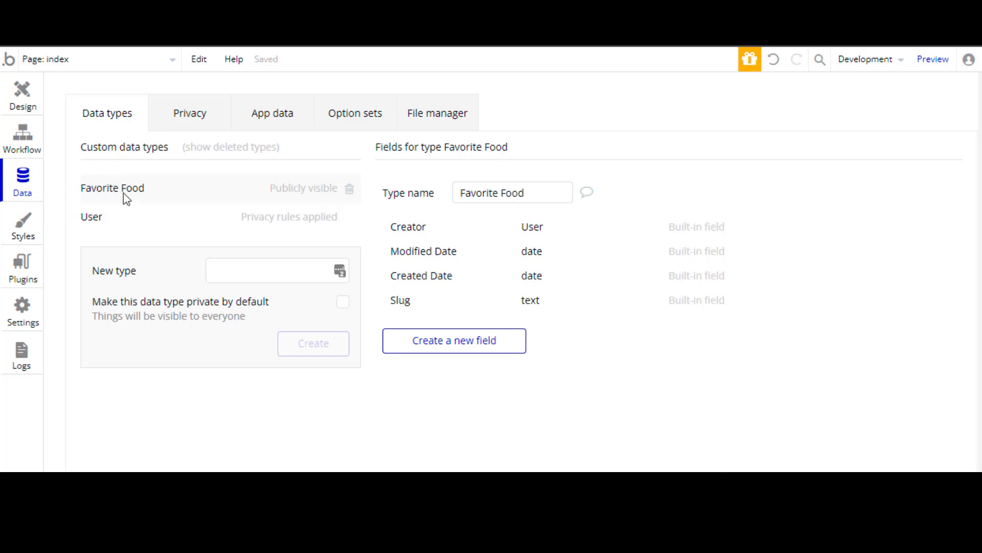
# Add a text field named Favorite Food Category to the Favorite Food type, set as a list with multiple entries.
pyautogui.click(95, 222)
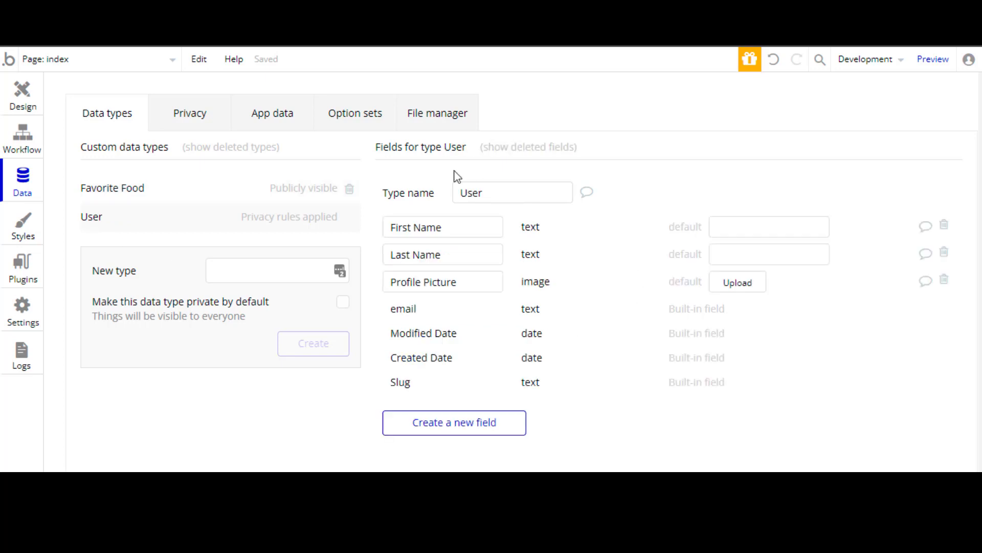
pyautogui.click(115, 192)
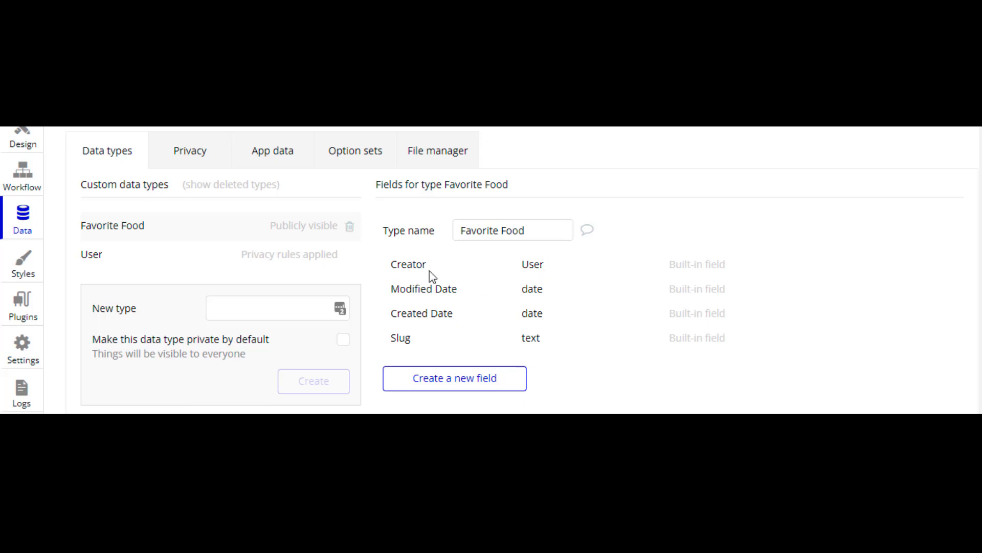
pyautogui.click(445, 381)
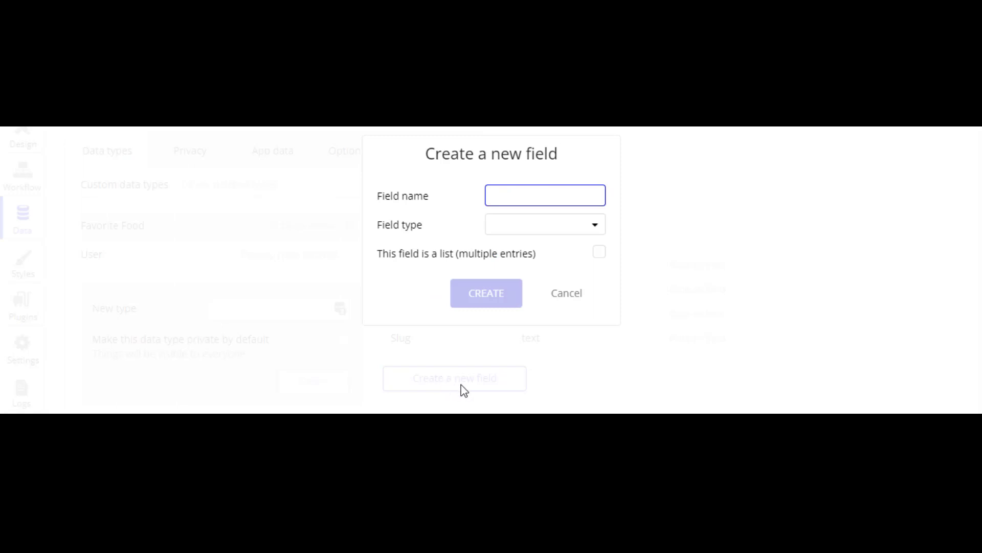
pyautogui.write('Favorite Food Categor')
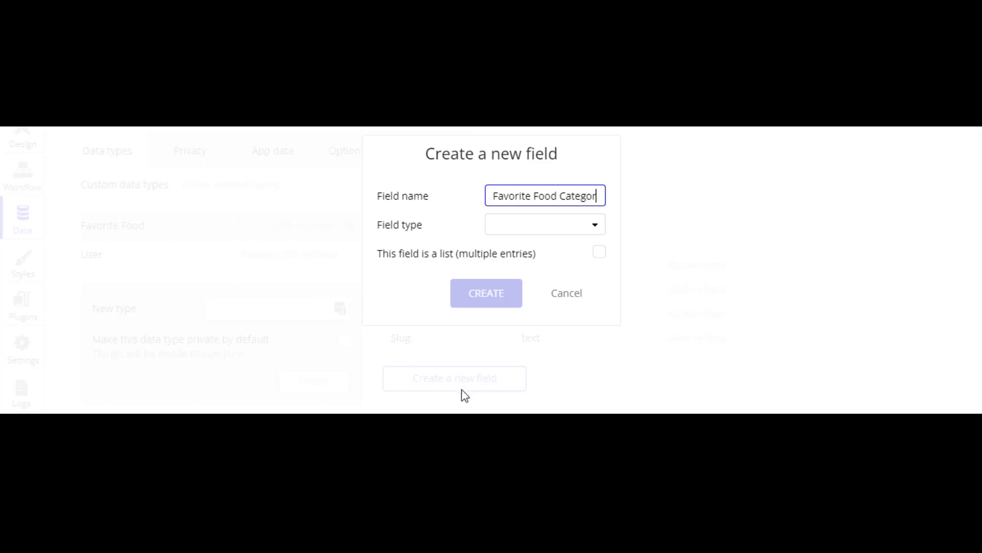
pyautogui.write('y')
pyautogui.click(582, 228)
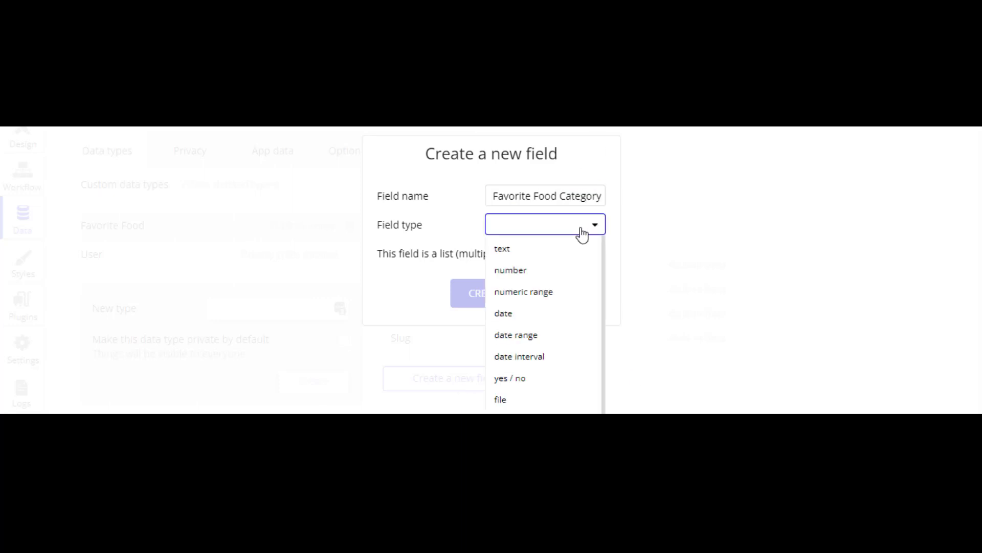
pyautogui.click(558, 255)
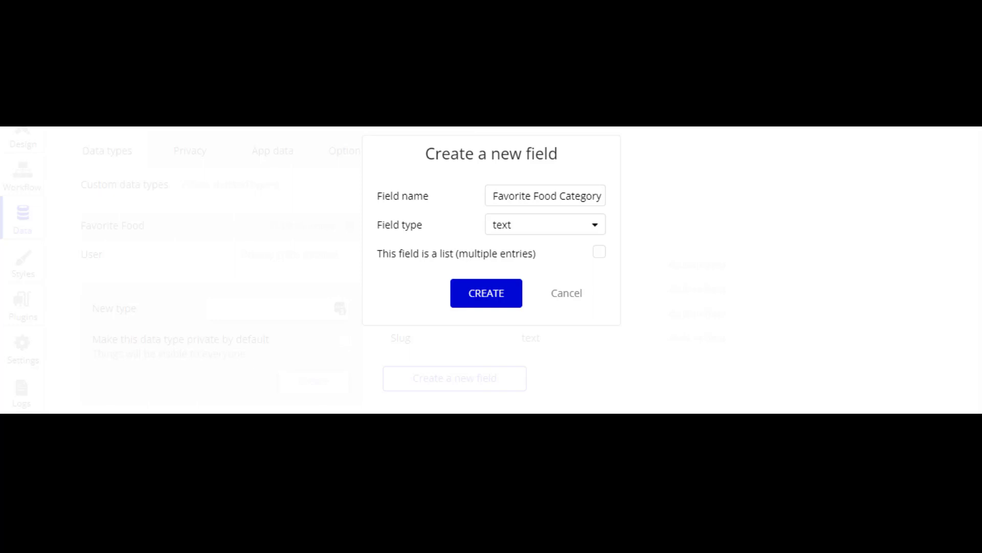
pyautogui.click(598, 254)
pyautogui.click(470, 306)
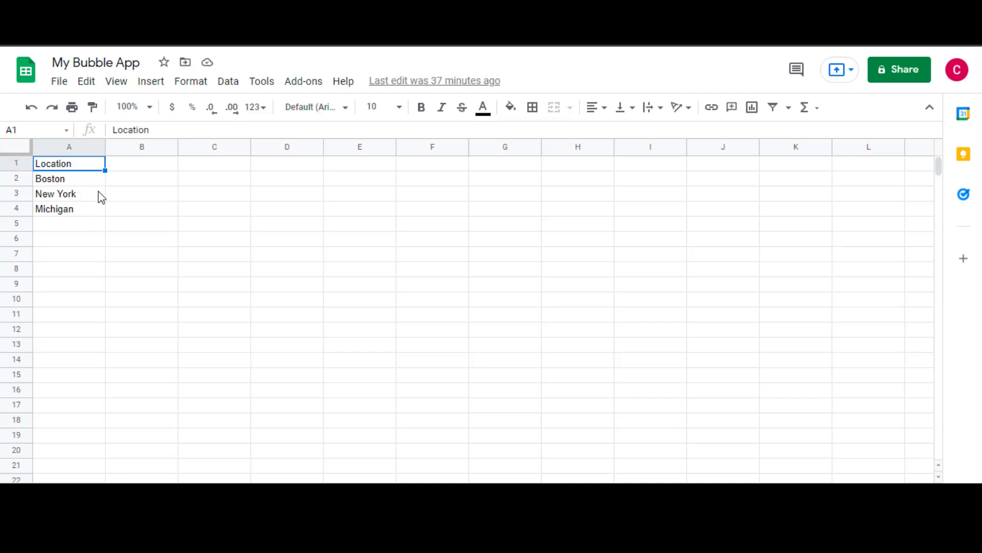
# Switch from the spreadsheet to the Bubble editor and create a new custom data type named Food Club.
pyautogui.hotkey('alt', 'Tab')
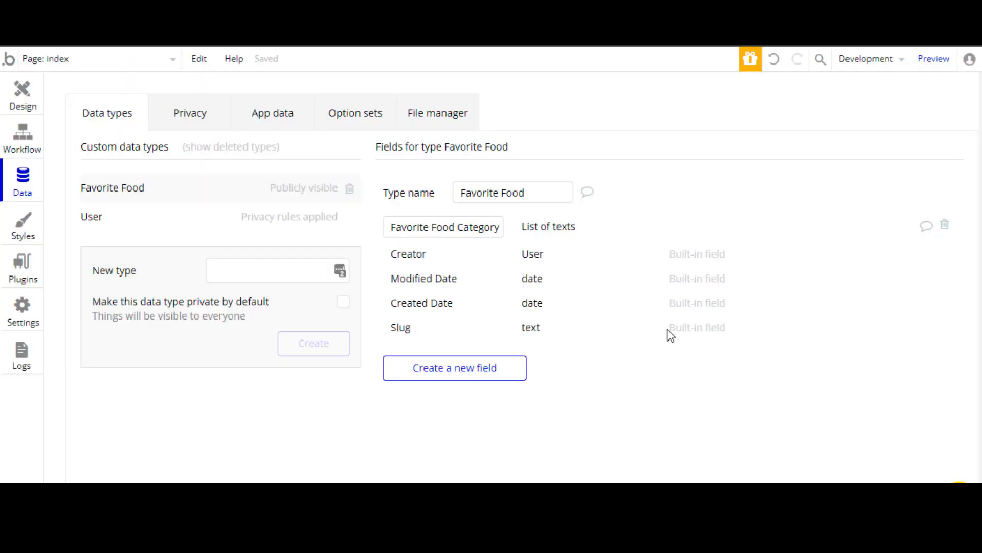
pyautogui.click(248, 265)
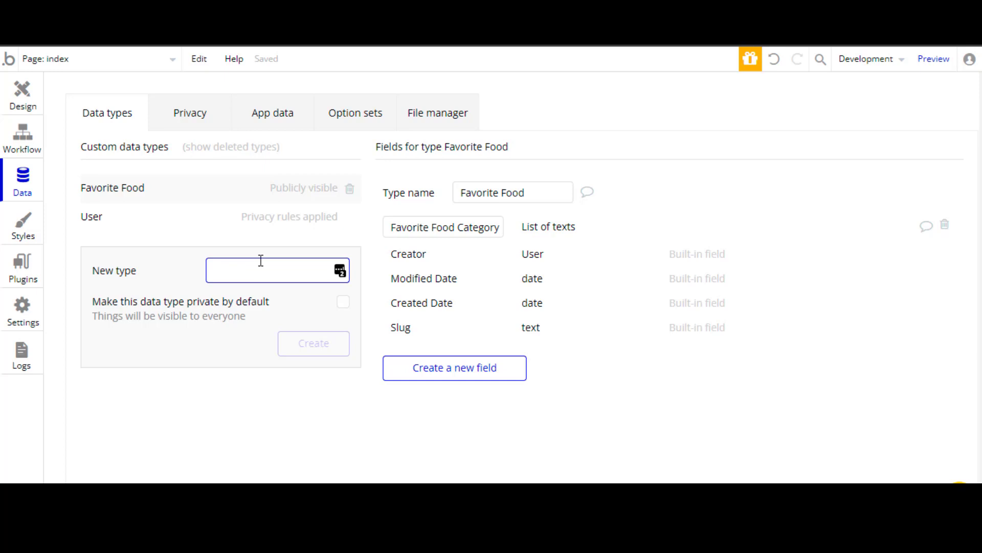
pyautogui.write('Food')
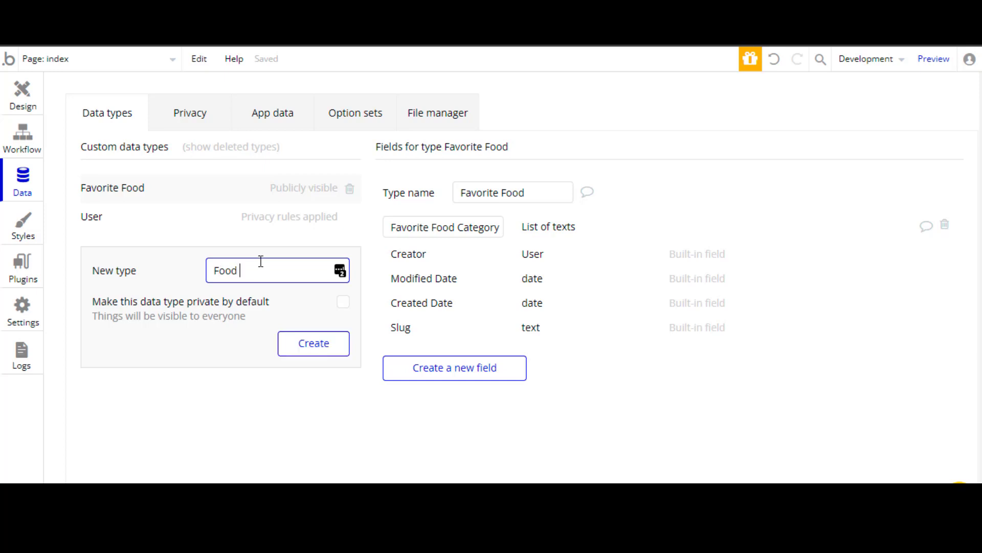
pyautogui.write(' Club')
pyautogui.click(316, 356)
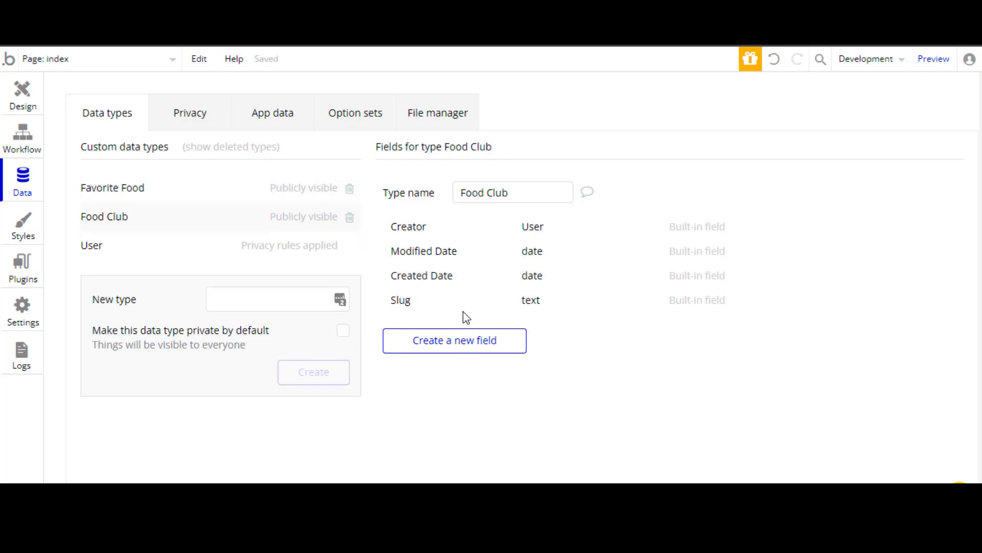
# Create a text field named Location on the Food Club data type.
pyautogui.click(442, 343)
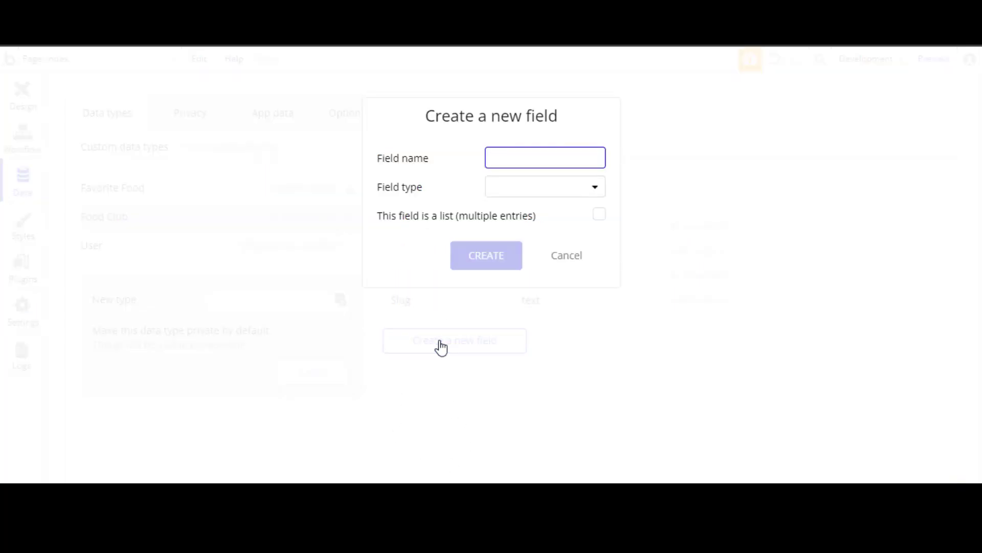
pyautogui.write('Location')
pyautogui.click(544, 188)
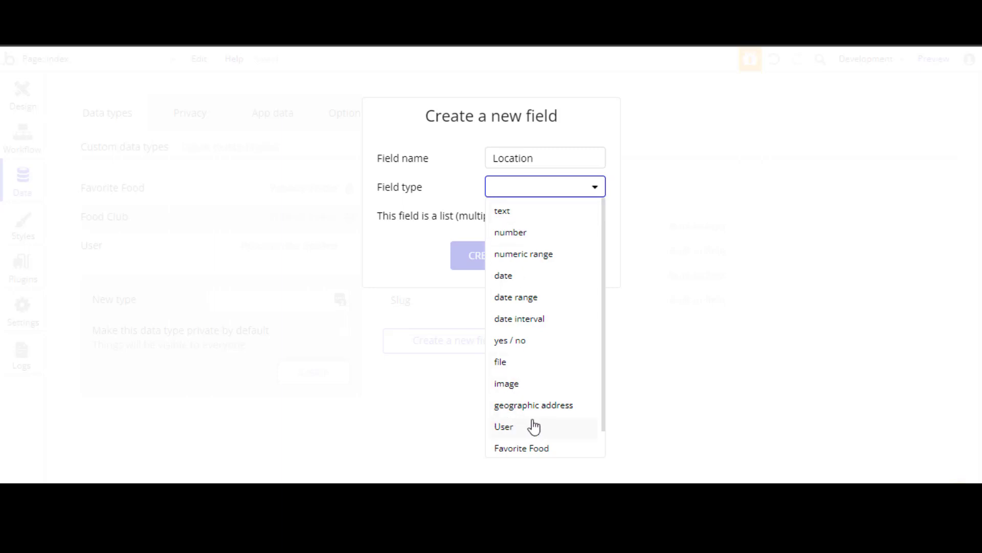
pyautogui.click(516, 214)
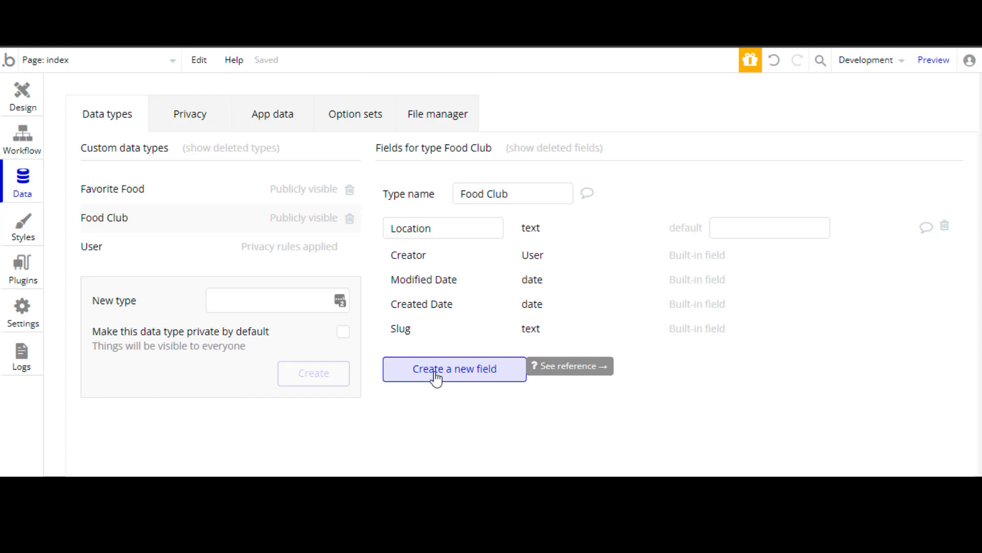
# Add a field named Members of type User to the Food Club data type, set as a list with multiple entries.
pyautogui.click(436, 377)
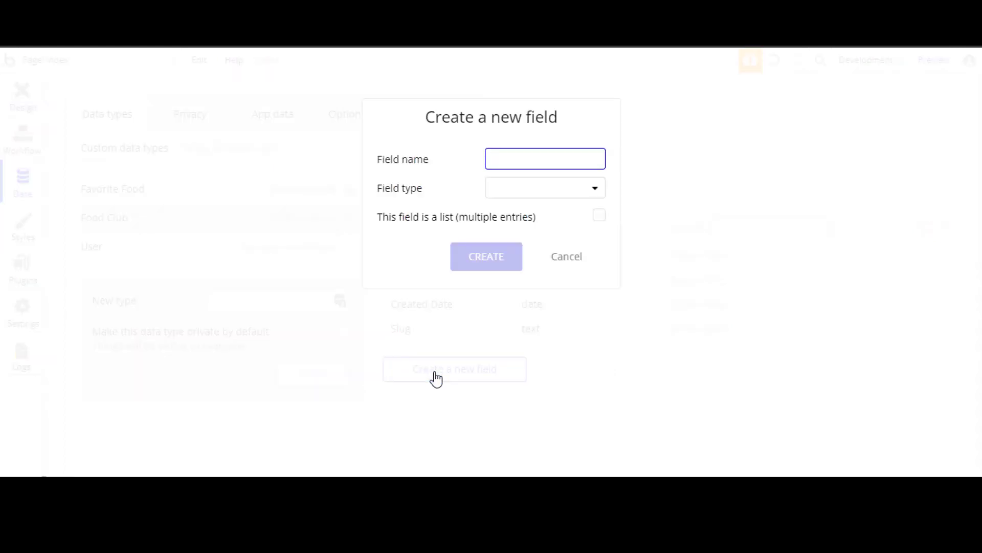
pyautogui.write('Mem')
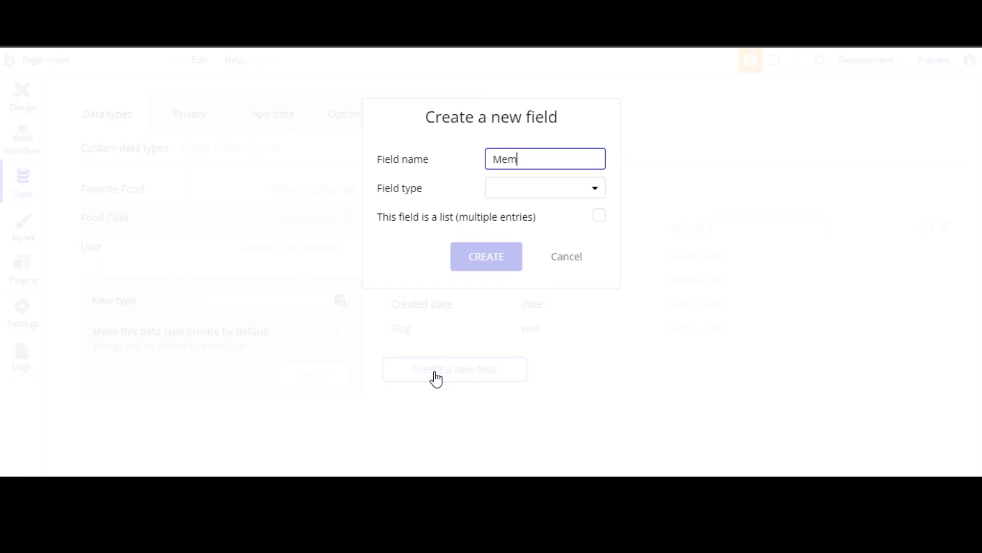
pyautogui.write('bers')
pyautogui.click(576, 194)
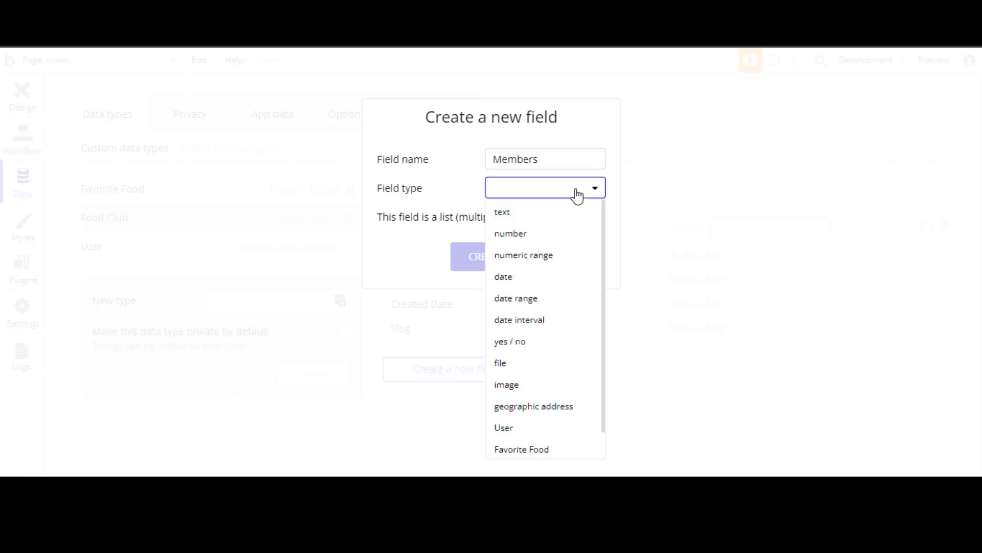
pyautogui.moveTo(606, 224); pyautogui.dragTo(605, 358)
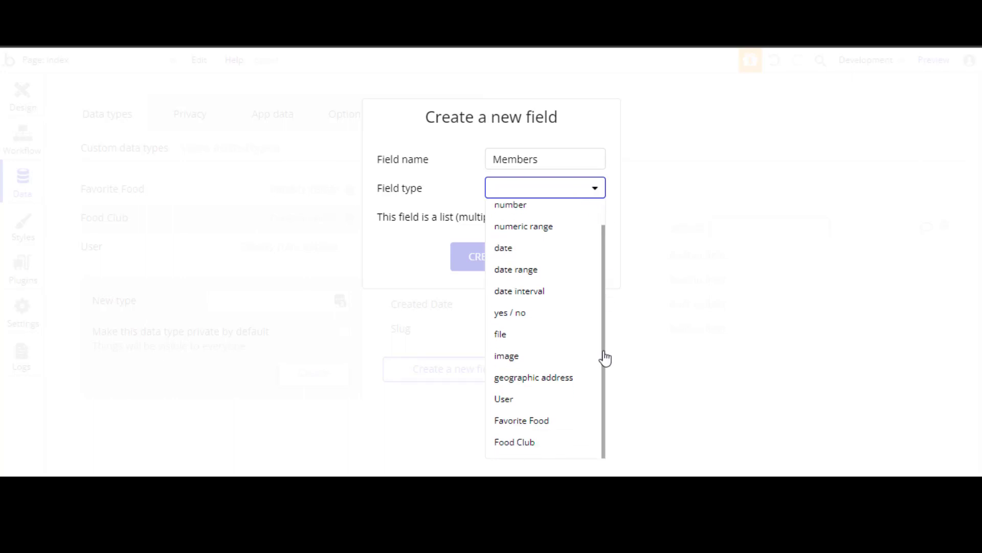
pyautogui.click(530, 399)
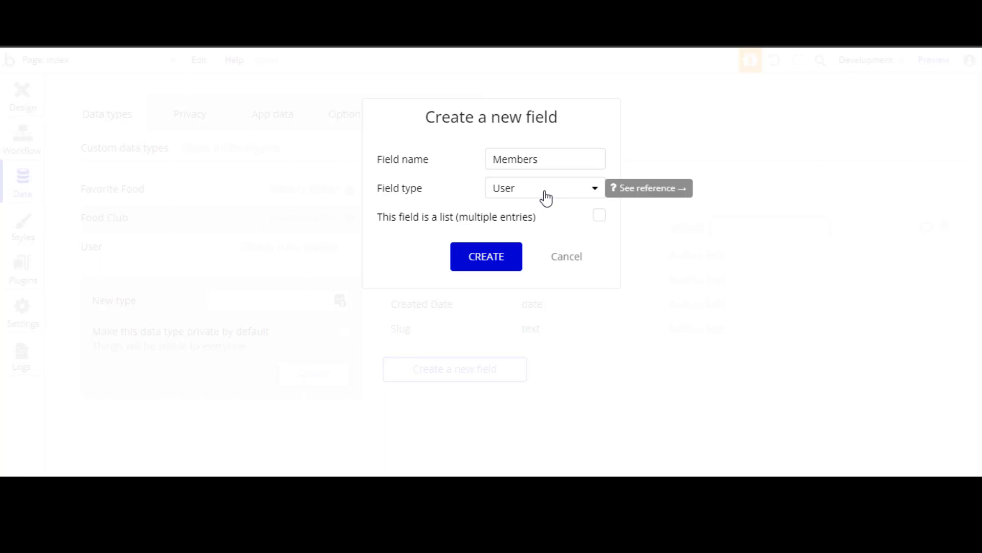
pyautogui.click(598, 220)
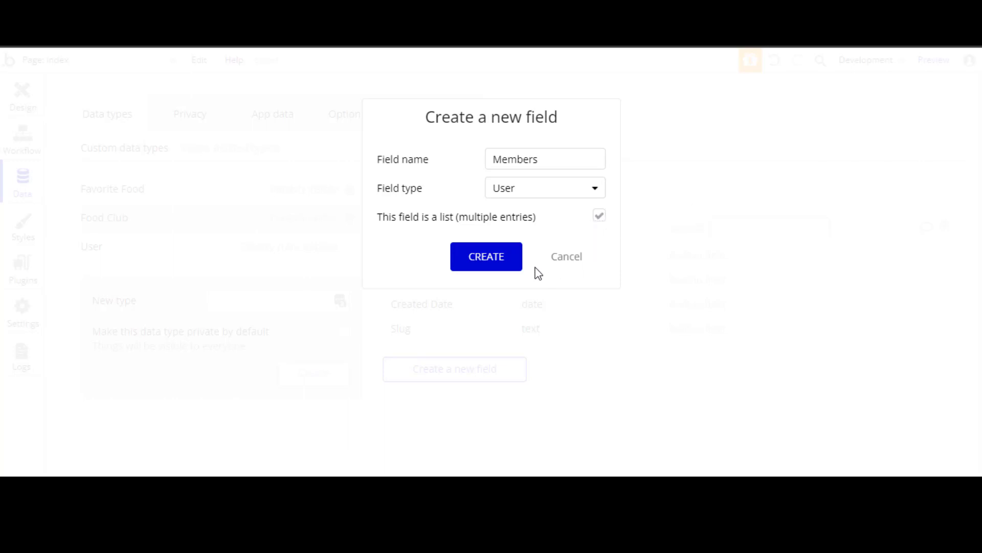
pyautogui.click(486, 256)
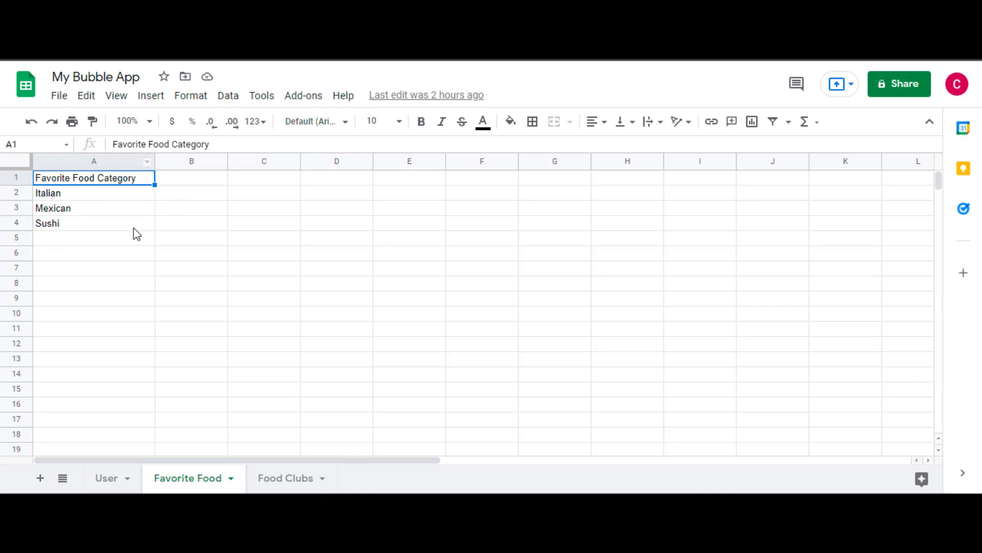
# Switch to the My Bubble App spreadsheet and paste the copied content into cell B1 of the Favorite Food sheet.
pyautogui.click(188, 183)
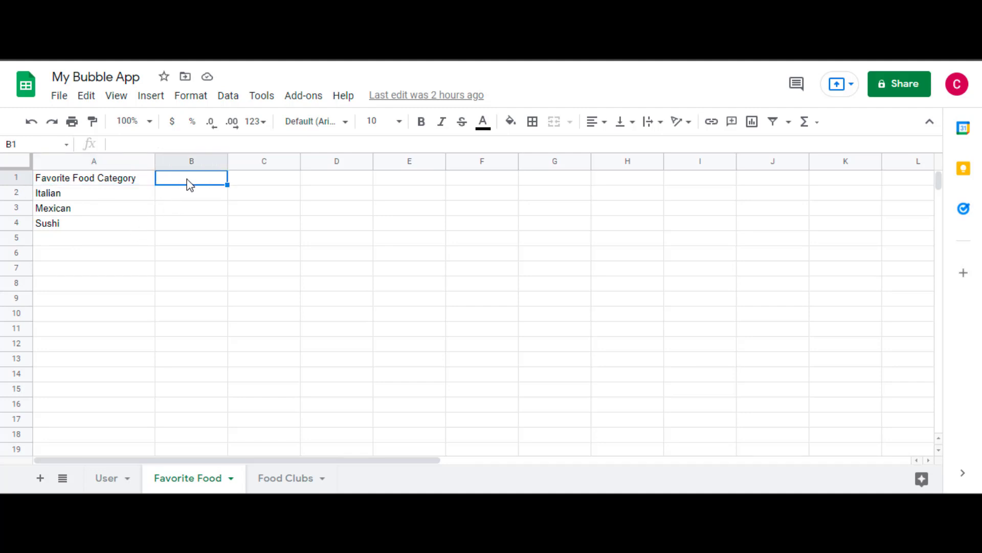
pyautogui.rightClick(188, 180)
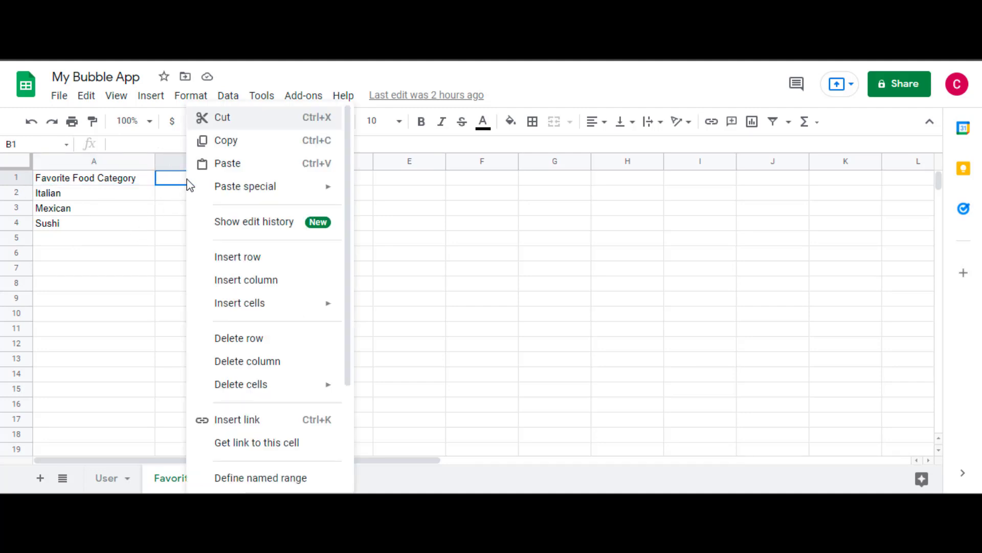
pyautogui.click(227, 163)
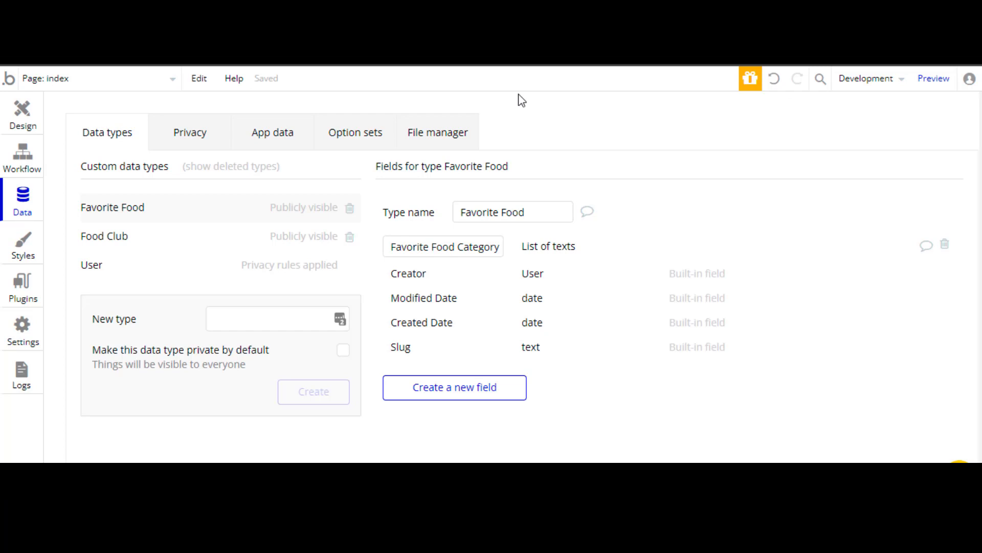
# Switch back to the Bubble editor and add a Member field of type User to Favorite Food, set as a list with multiple entries.
pyautogui.click(453, 389)
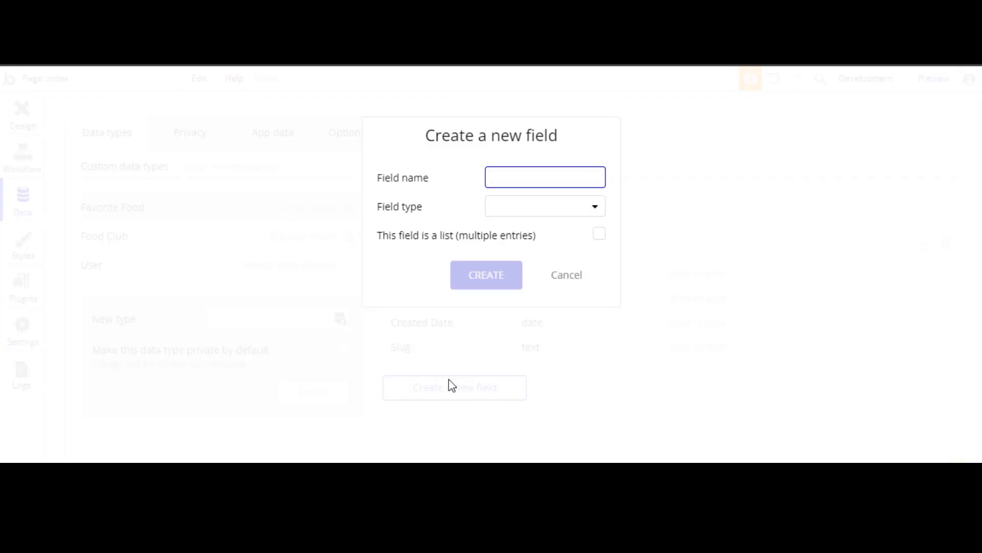
pyautogui.write('Member')
pyautogui.click(596, 209)
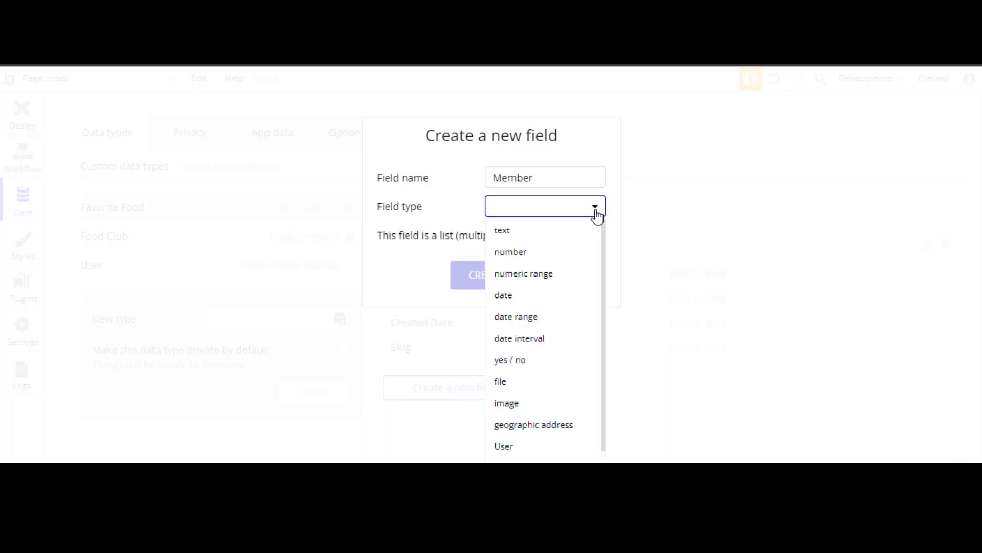
pyautogui.click(551, 448)
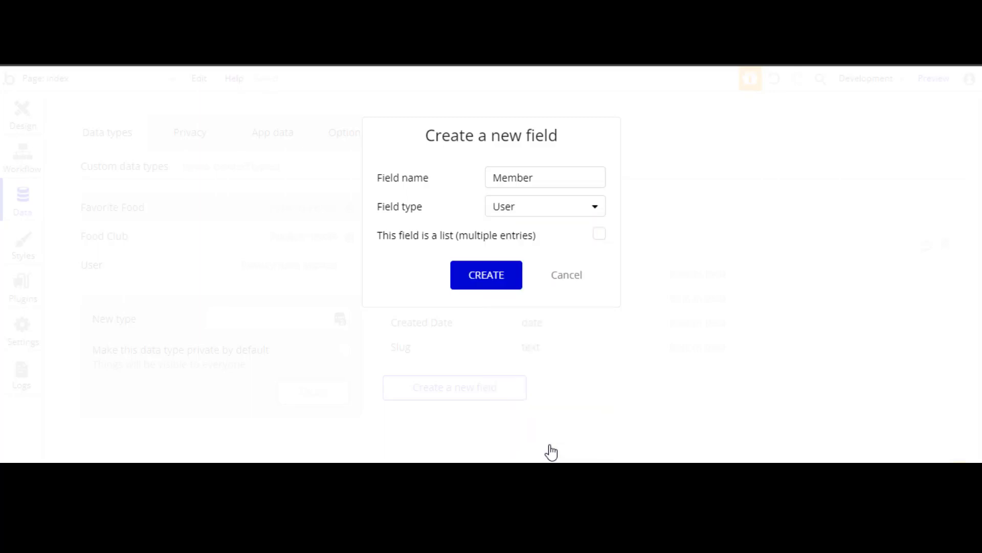
pyautogui.click(600, 236)
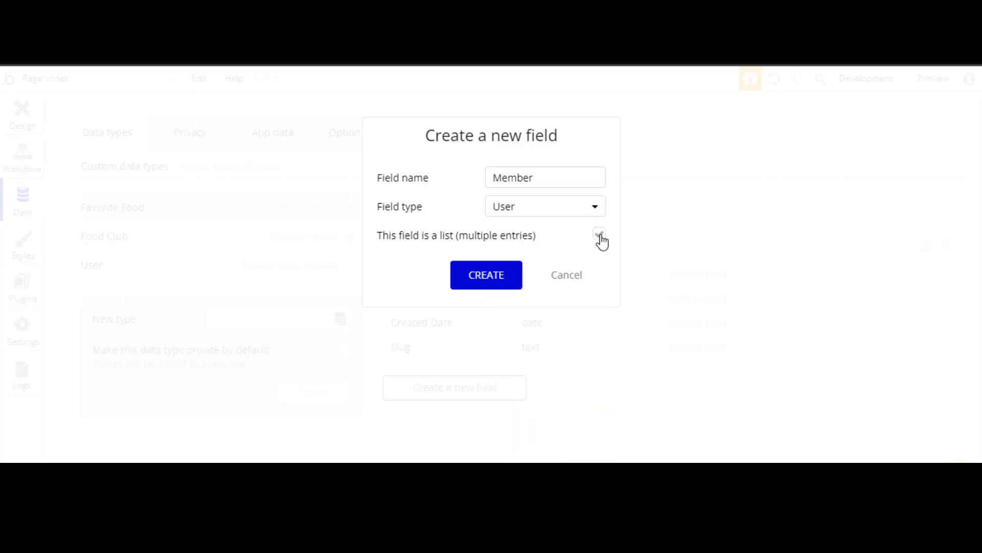
pyautogui.click(481, 281)
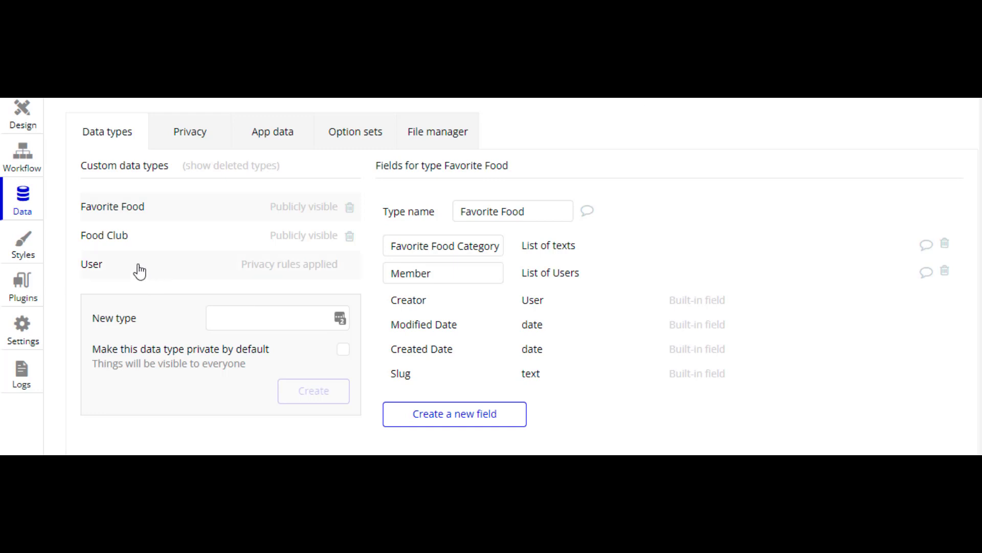
# Review the fields of the three data types and add a single-entry field named Food Club of type Food Club to User.
pyautogui.click(151, 266)
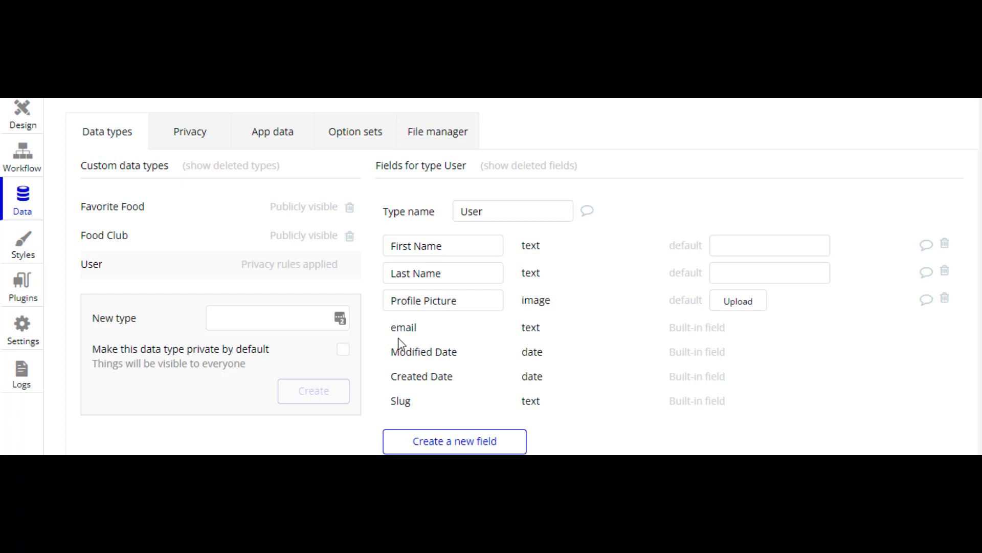
pyautogui.click(121, 247)
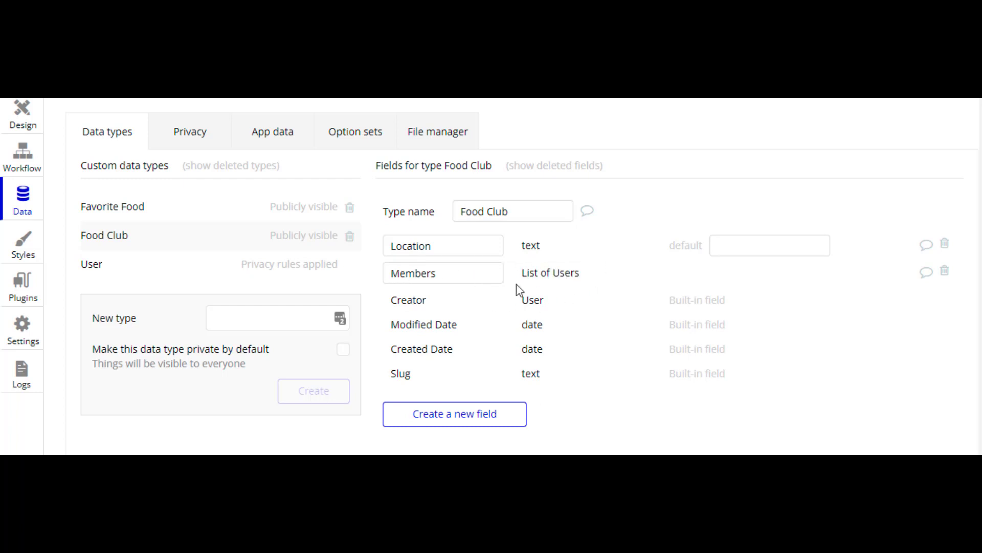
pyautogui.click(126, 217)
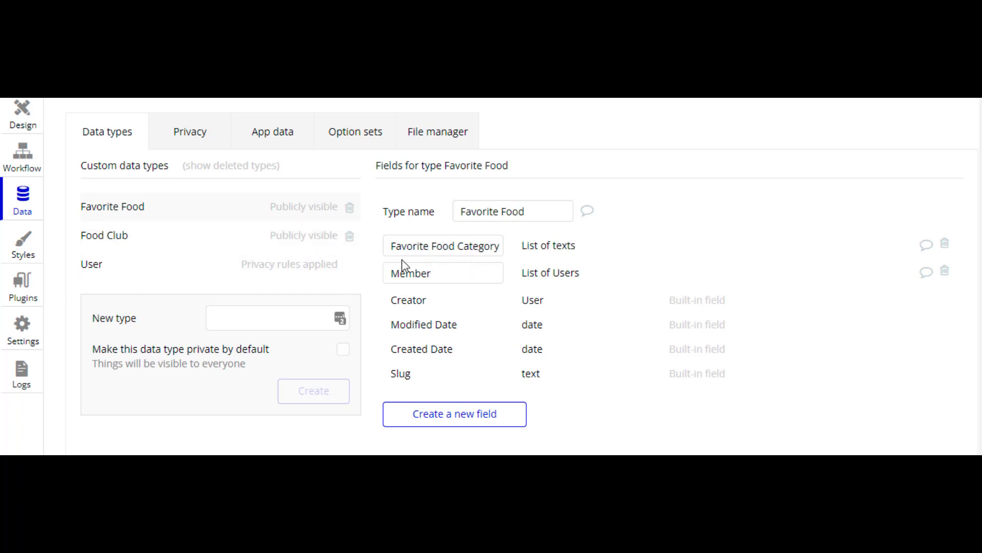
pyautogui.click(108, 266)
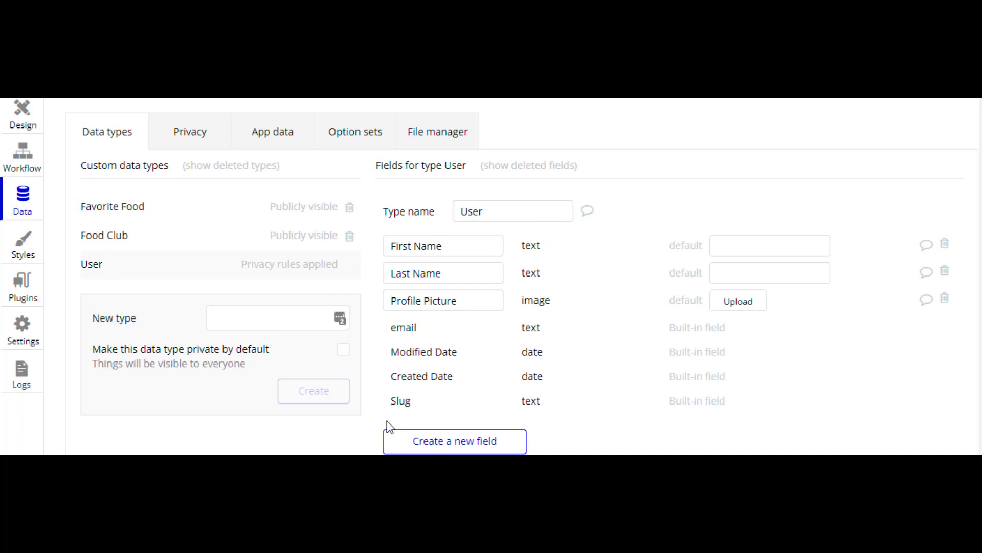
pyautogui.click(485, 442)
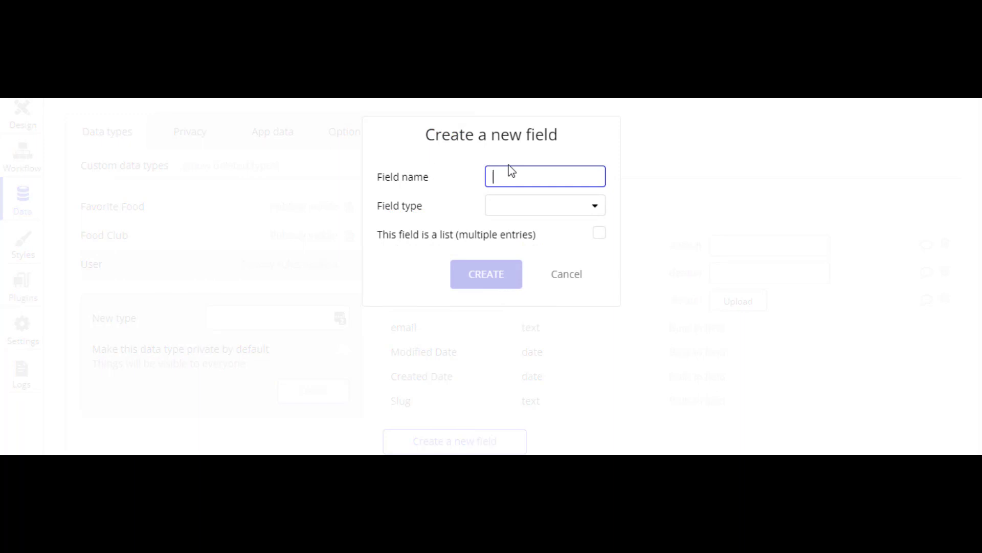
pyautogui.write('Food Club')
pyautogui.click(572, 206)
pyautogui.scroll(-1, 606, 276)
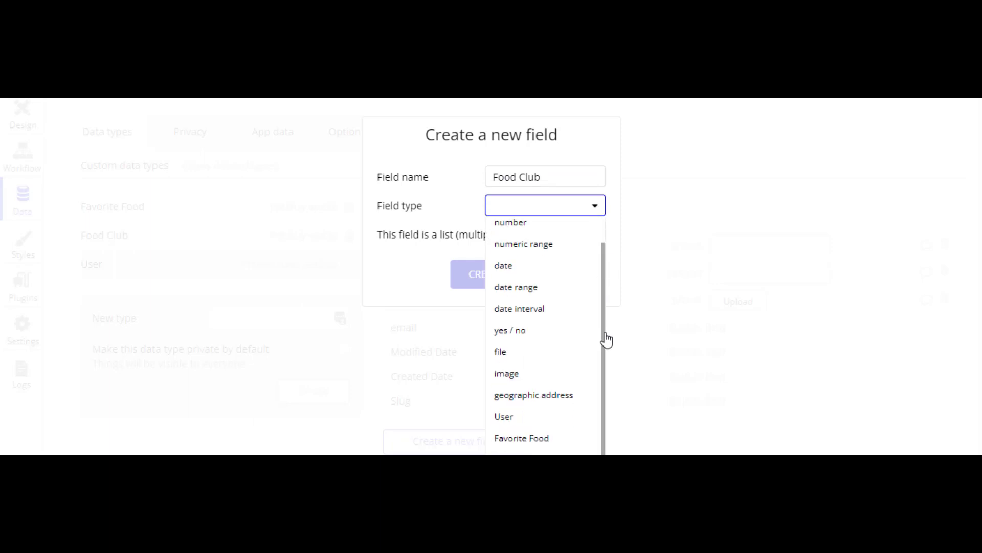
pyautogui.click(527, 450)
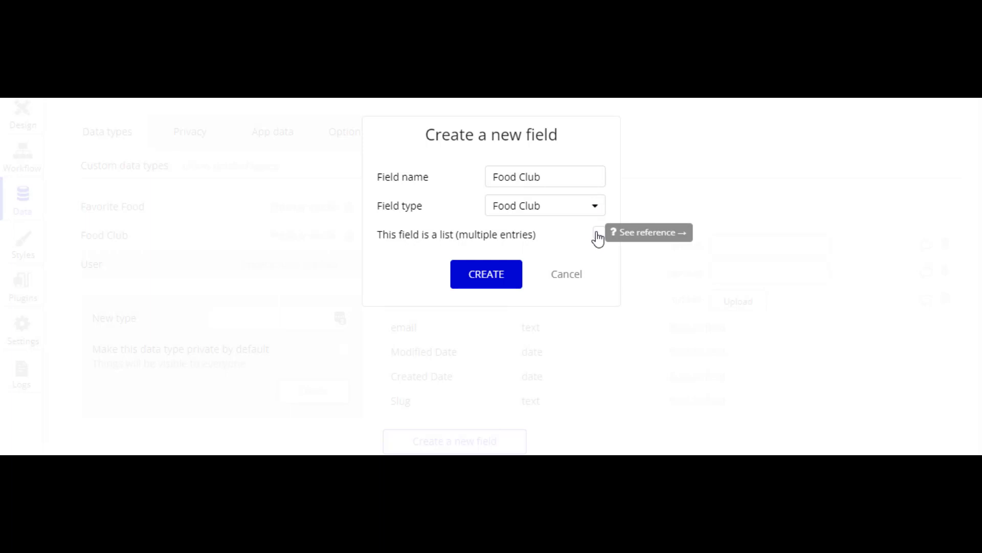
pyautogui.click(512, 275)
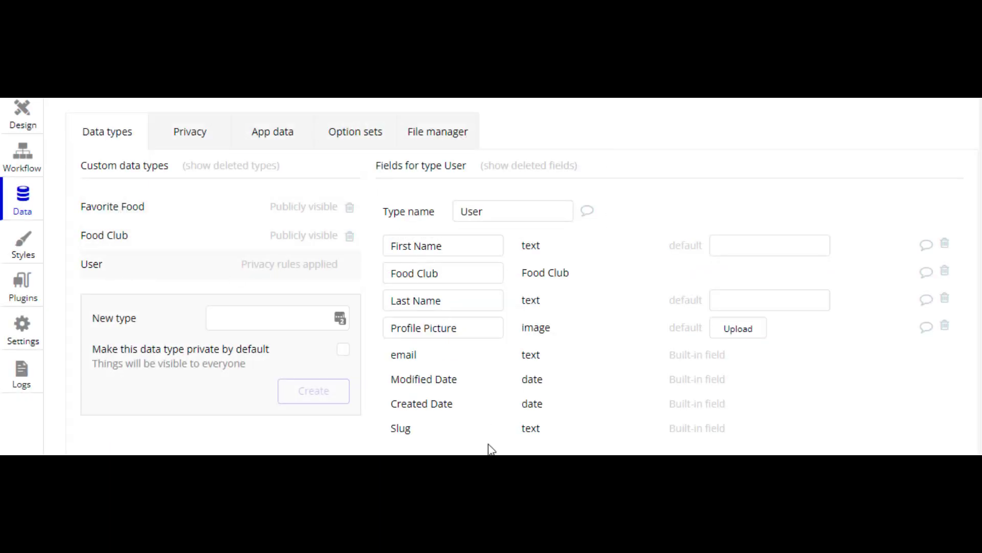
# Add a field named Favorite Food of type Favorite Food to the User data type, set as a list with multiple entries.
pyautogui.click(439, 464)
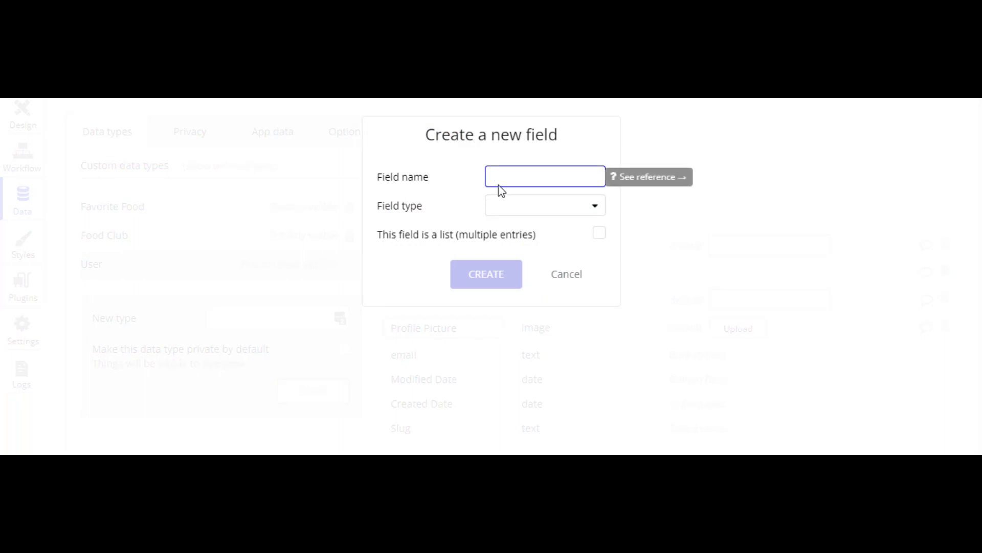
pyautogui.write('Favorite Food')
pyautogui.click(590, 212)
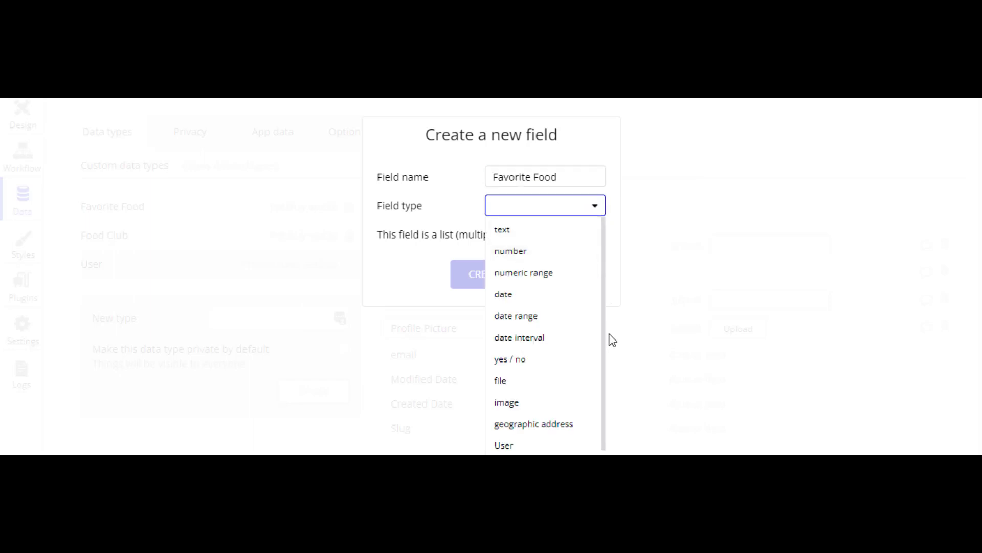
pyautogui.scroll(-1, 606, 329)
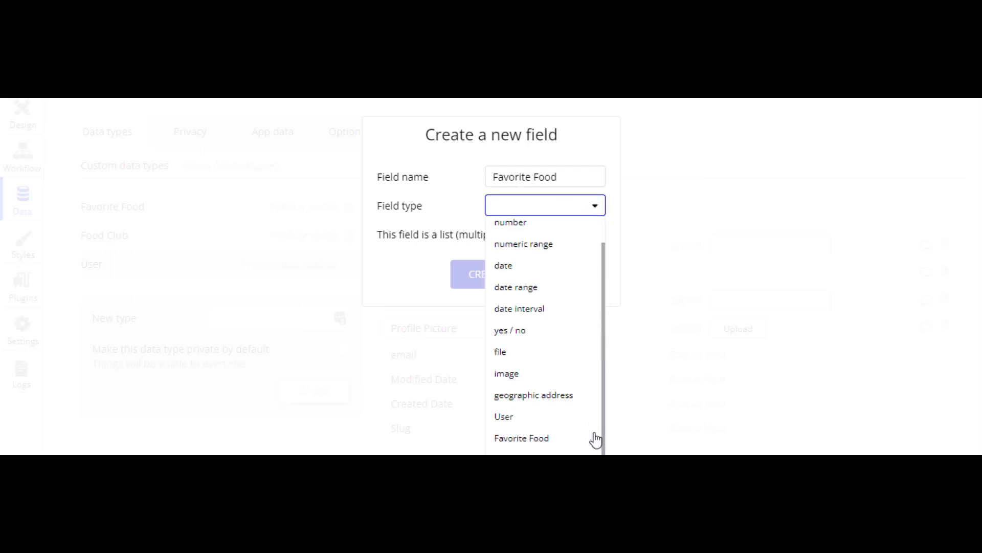
pyautogui.click(521, 446)
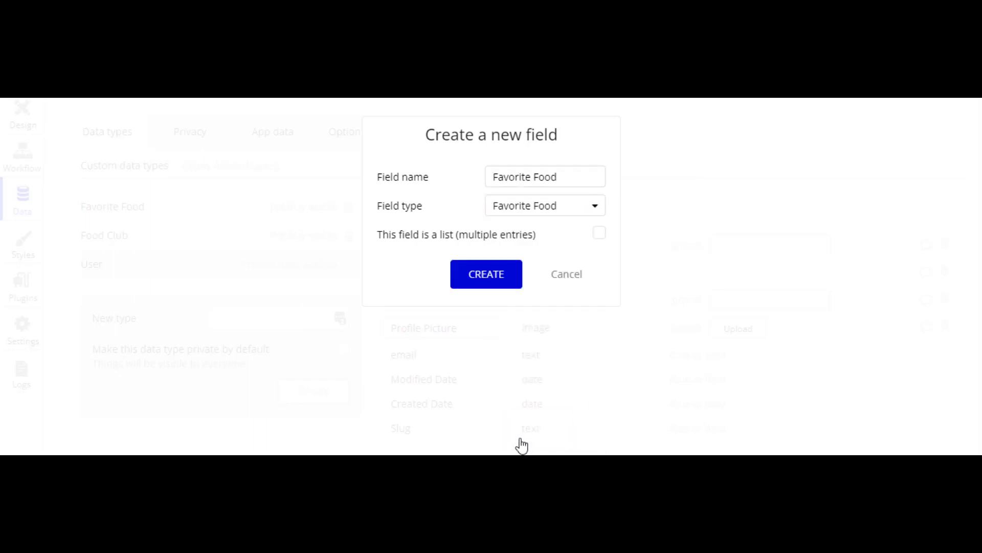
pyautogui.click(599, 233)
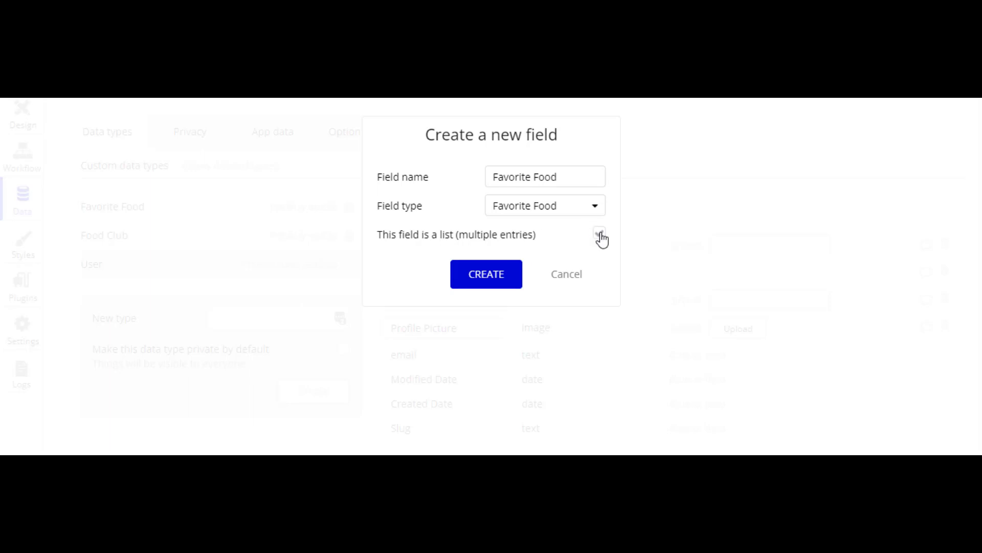
pyautogui.click(467, 285)
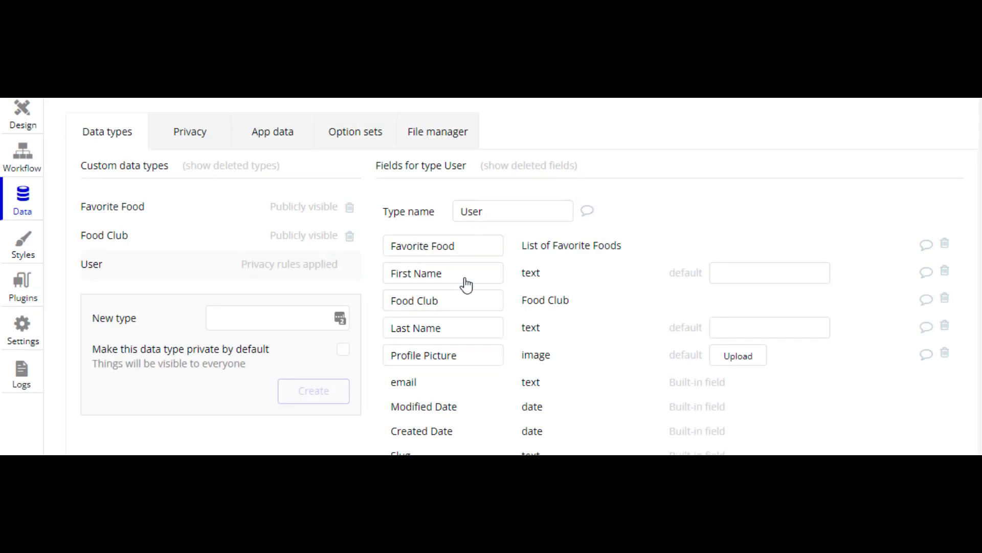